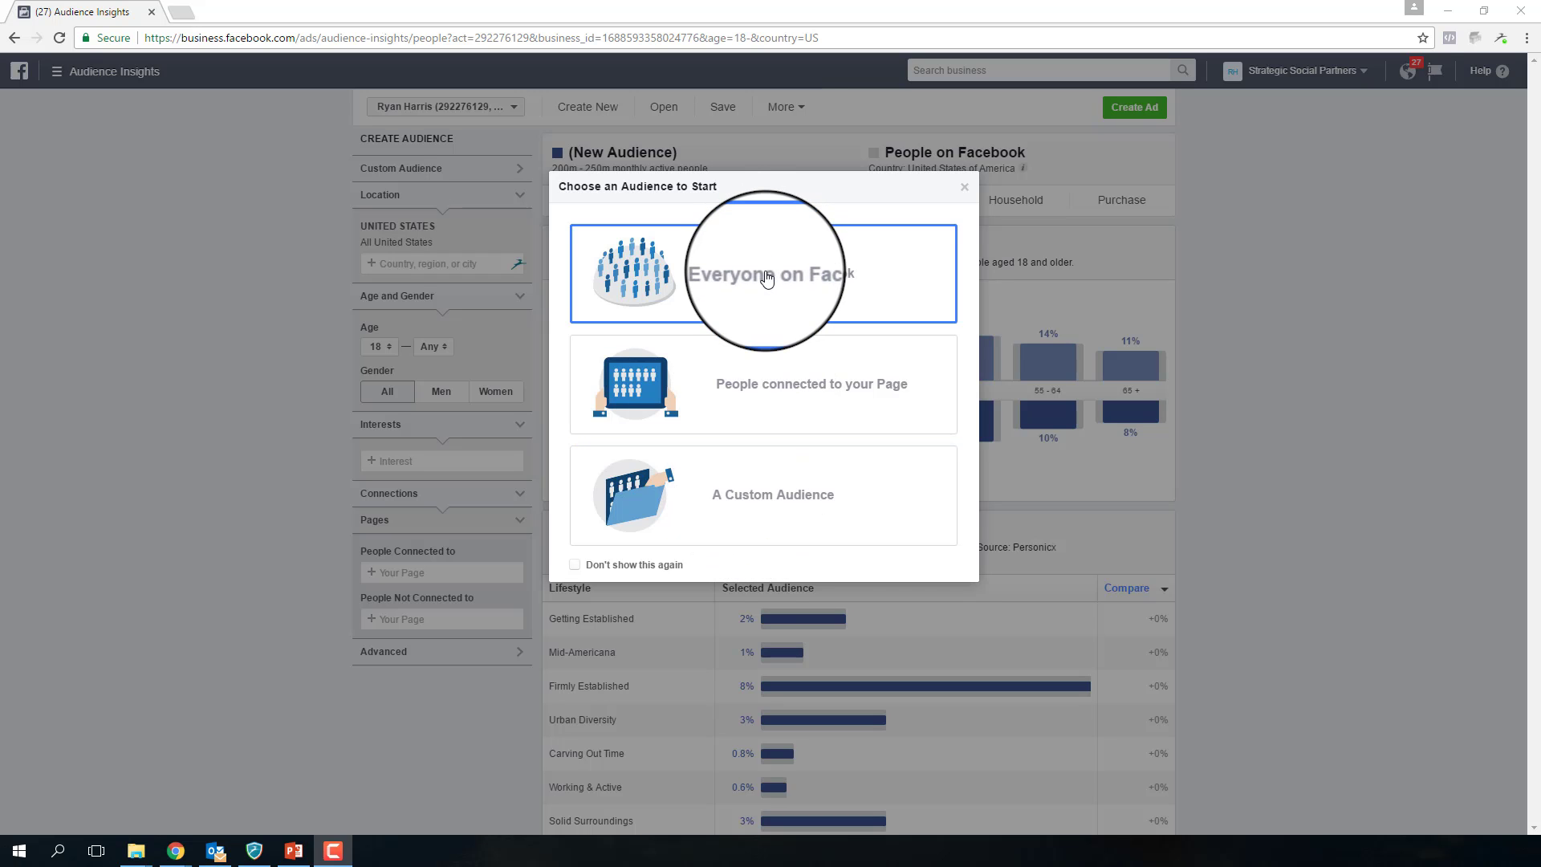
Start a new audience from everyone on Facebook and add Idaho Falls, Idaho as a location.
click(767, 278)
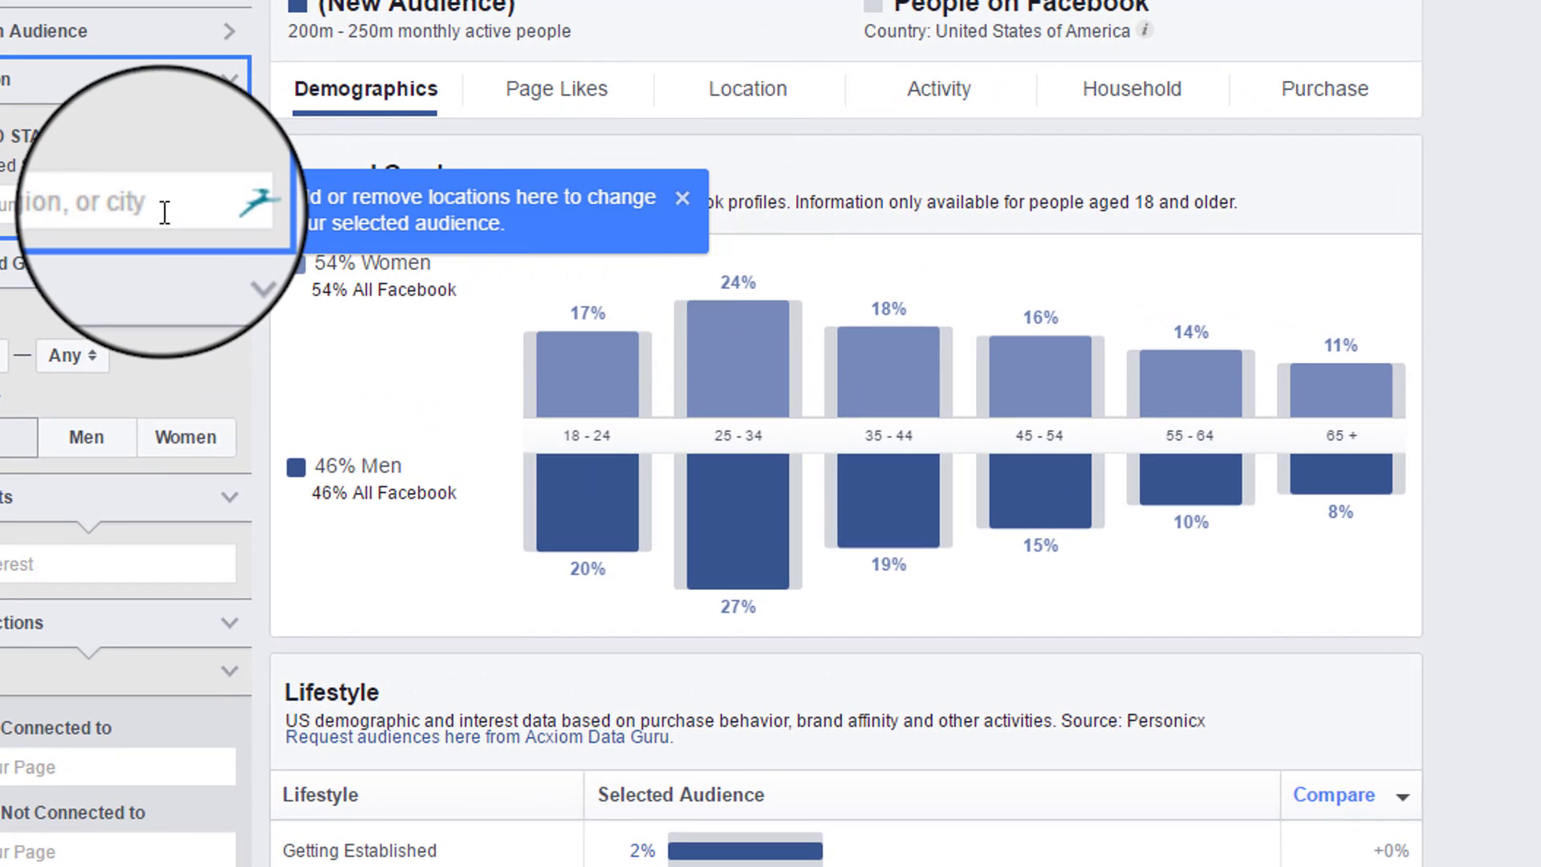
click(118, 208)
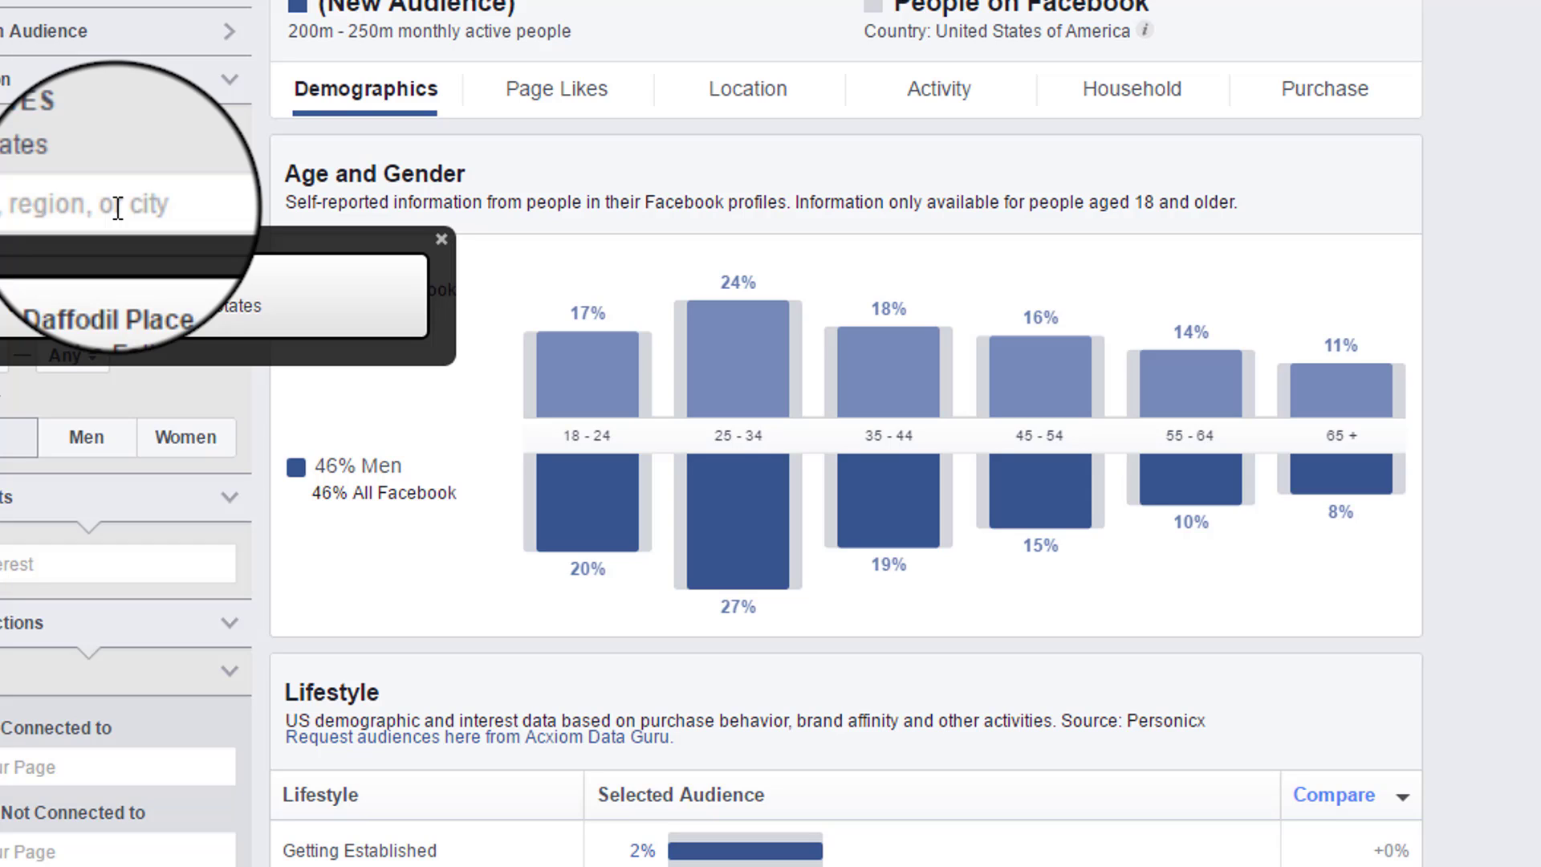
text(c)
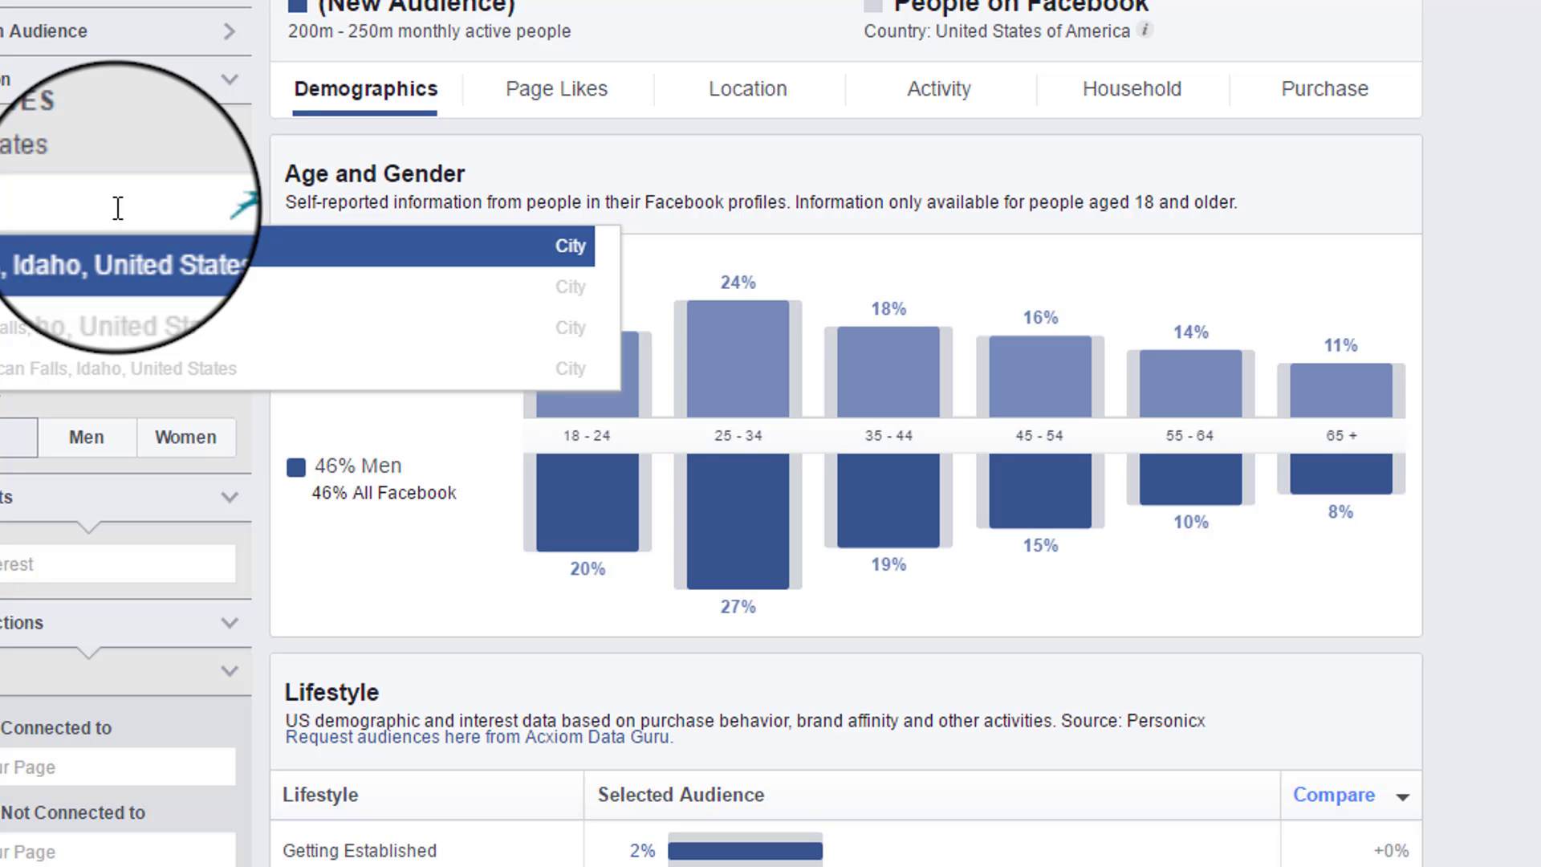
click(148, 251)
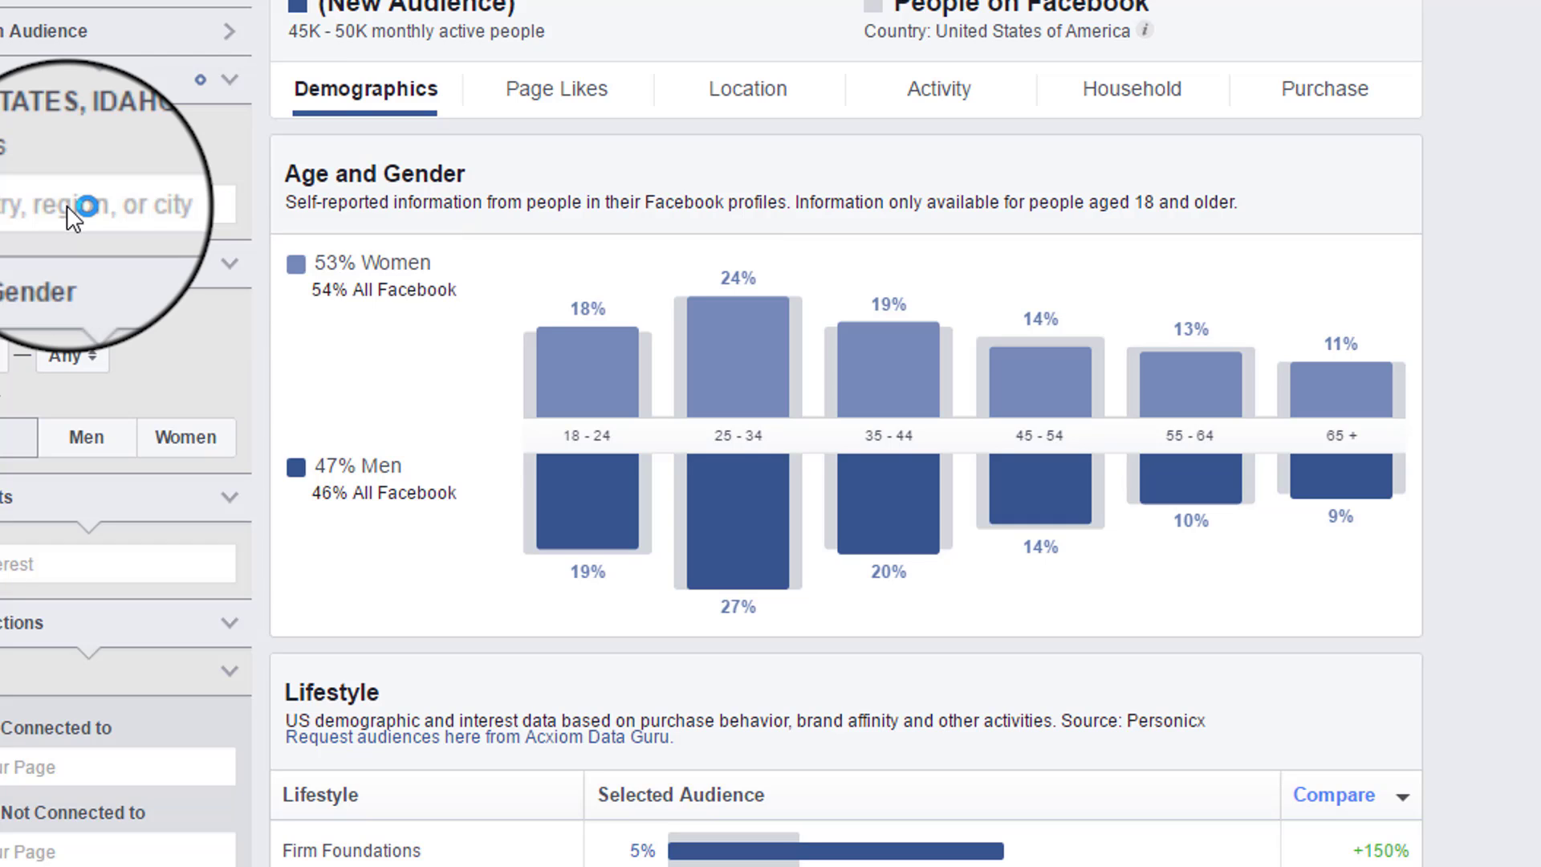
Add the Idaho cities Arco and Rexburg to the audience's locations.
click(69, 208)
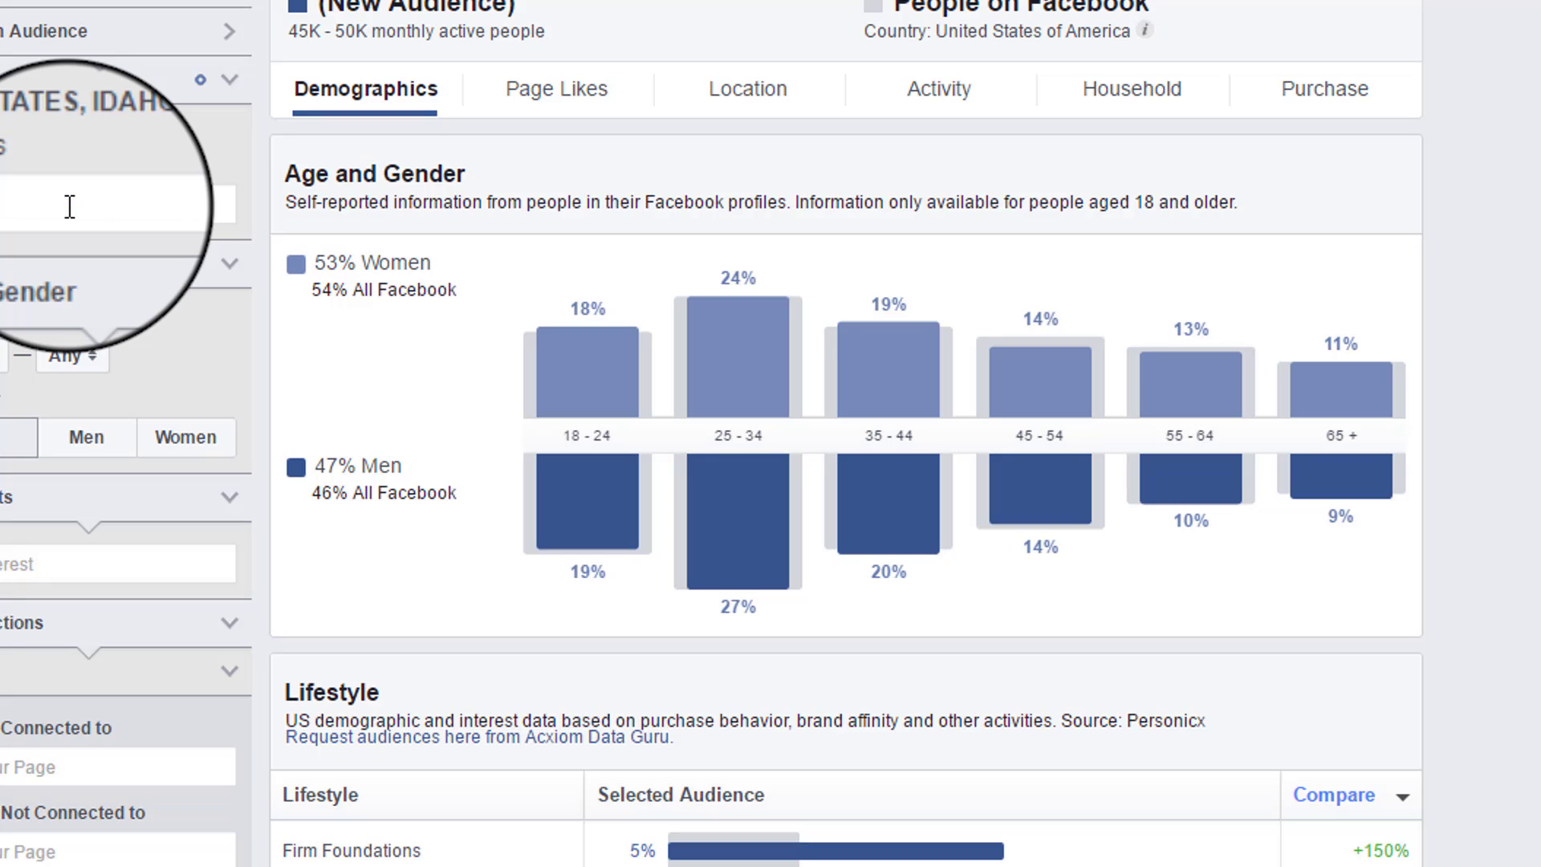
text(arc)
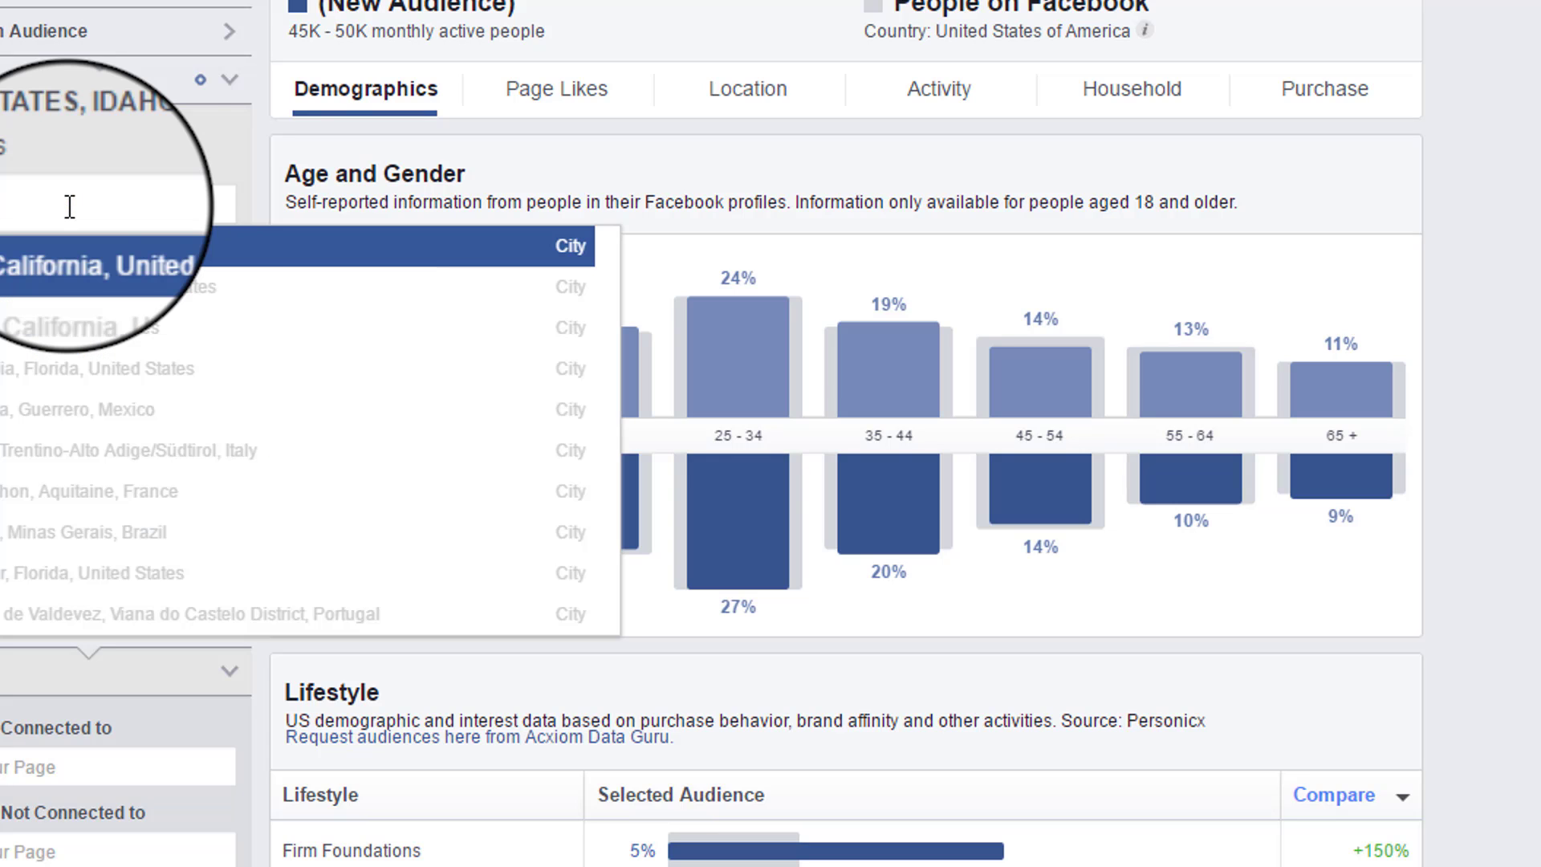
click(97, 249)
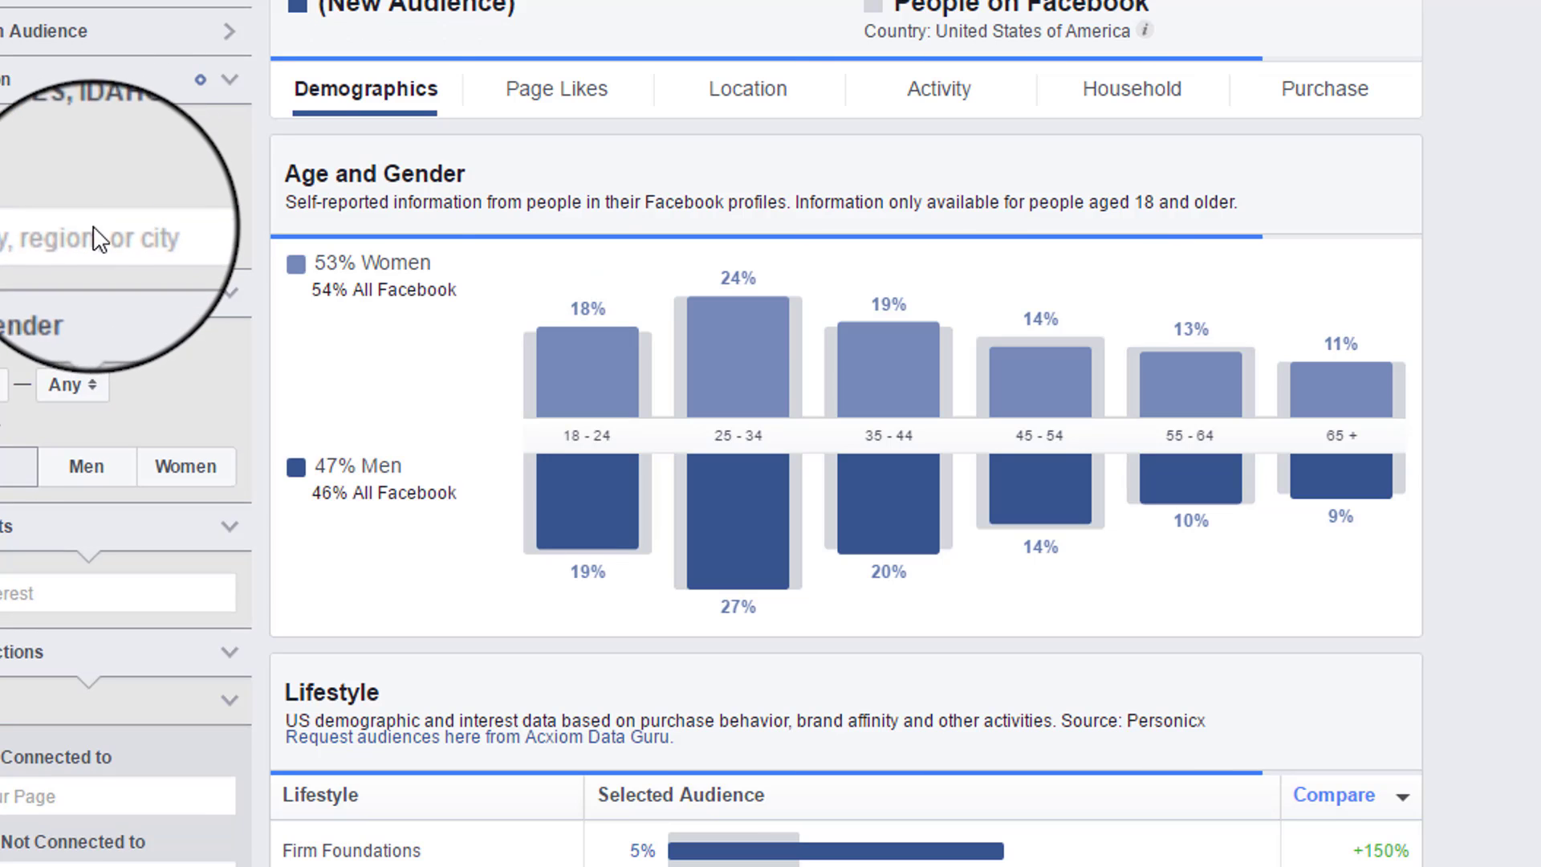
click(95, 238)
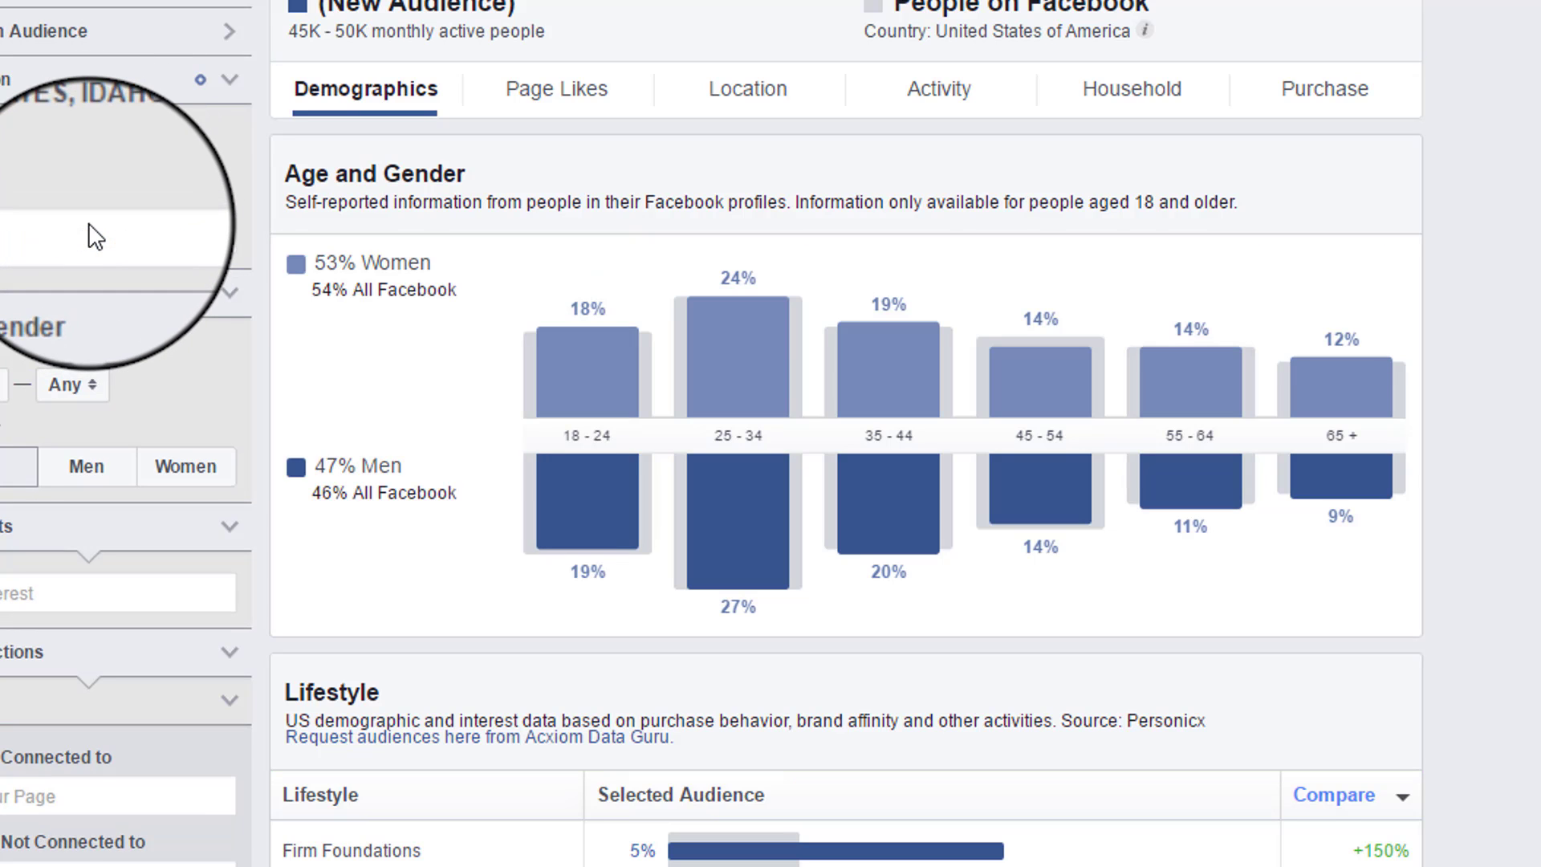
text(idaho)
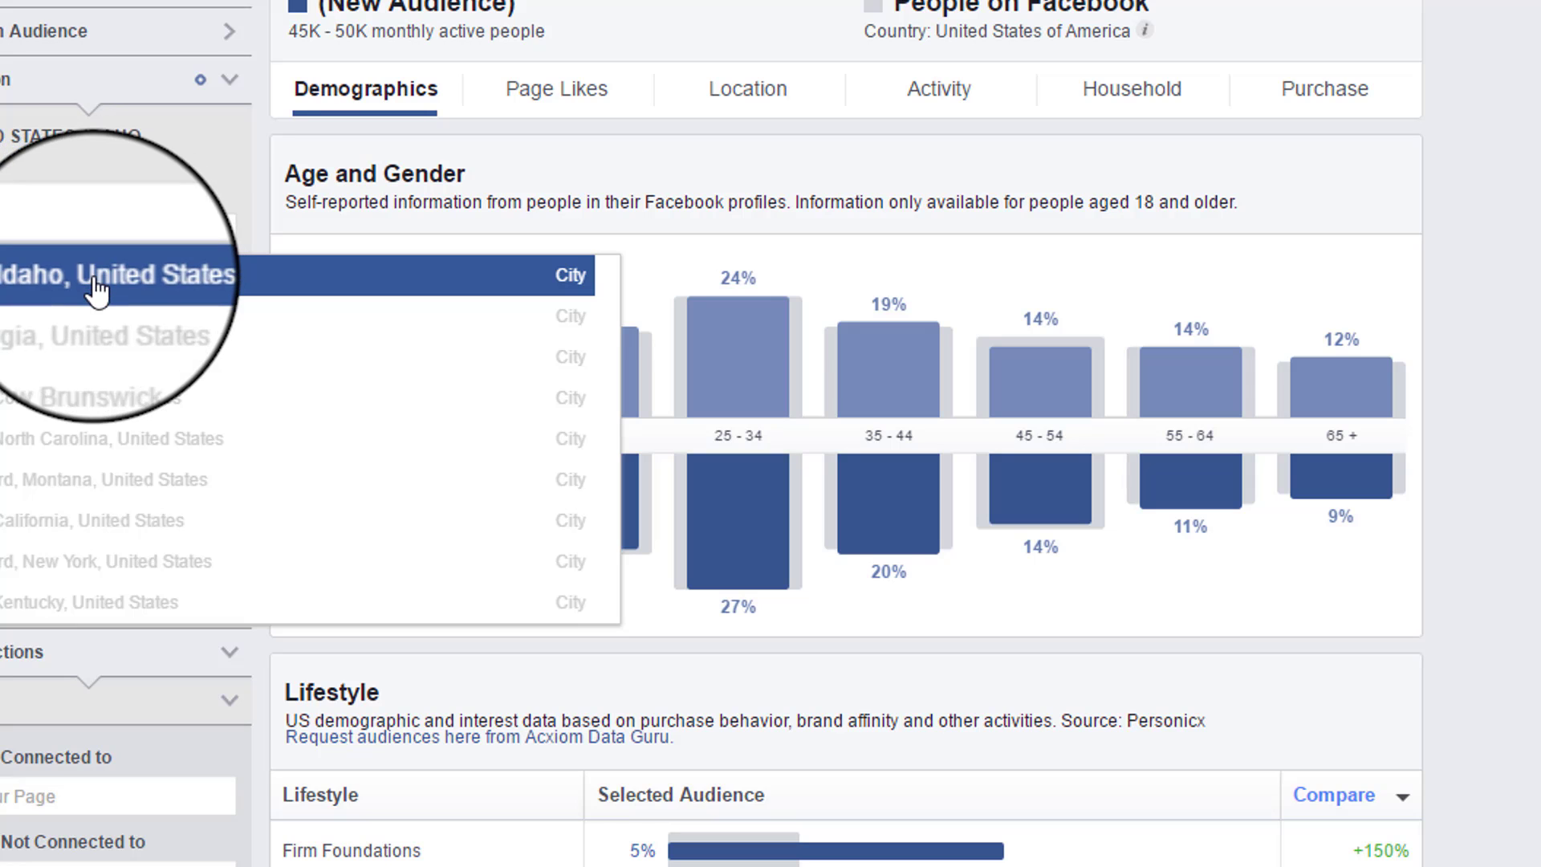
click(98, 281)
Add the Idaho cities Pocatello and Malad City to the audience's locations.
click(38, 267)
text(po)
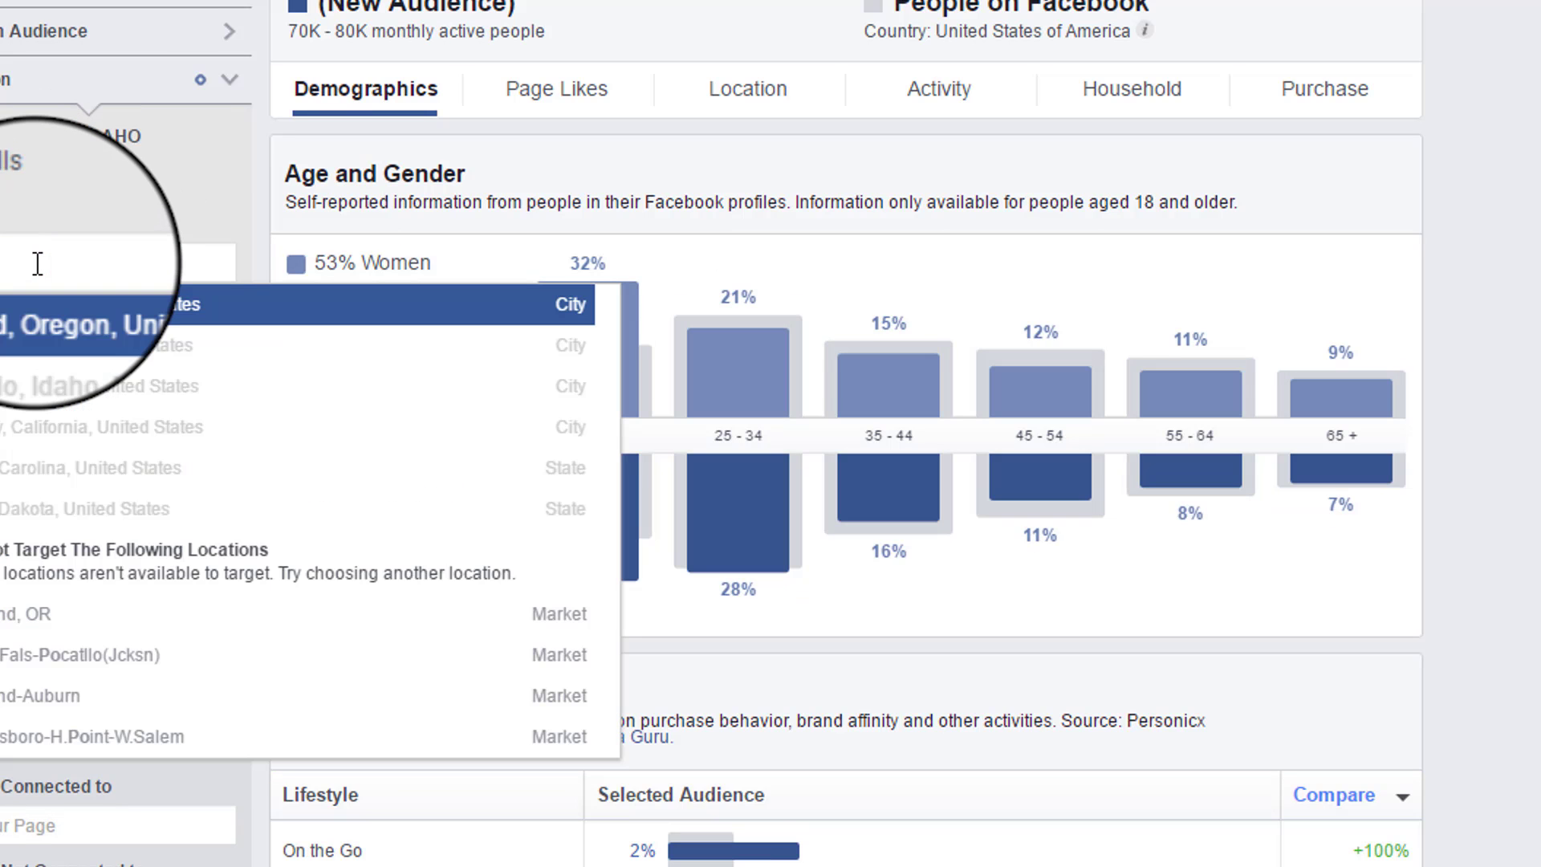
text(cat)
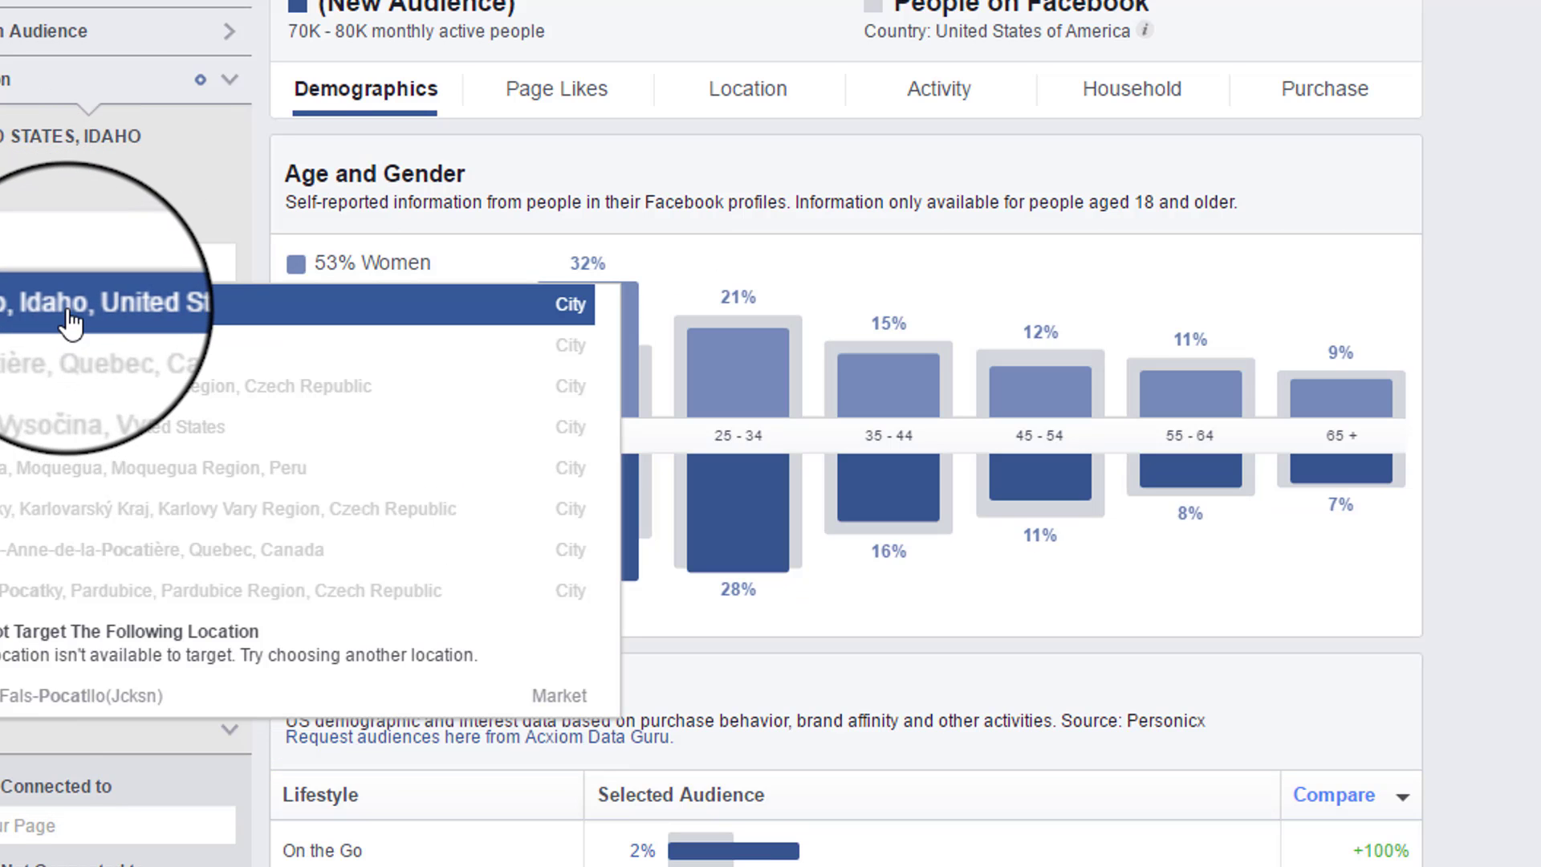
click(71, 313)
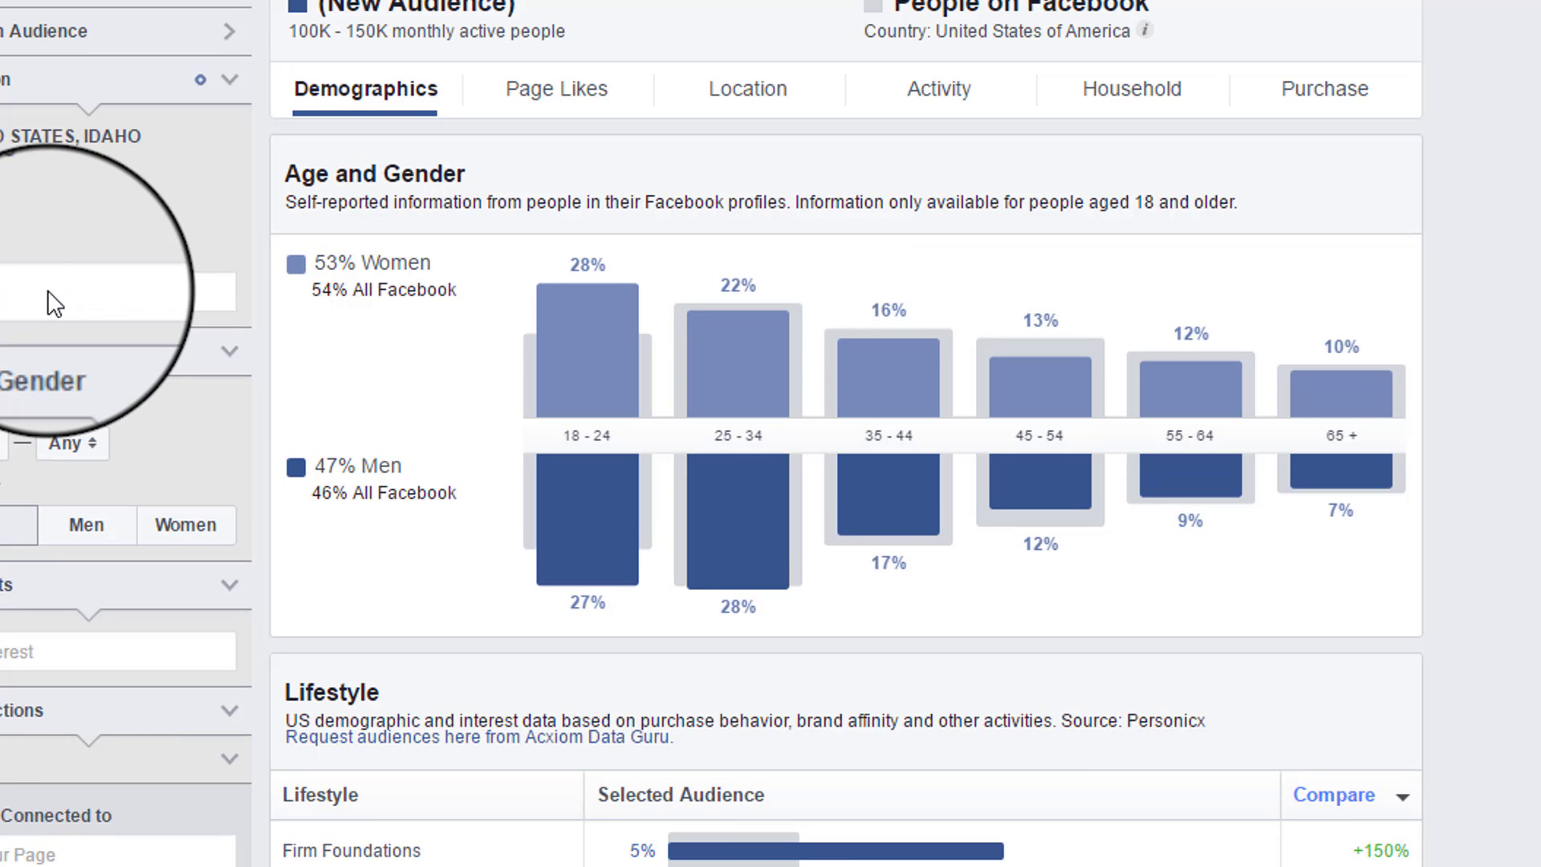
text(boi)
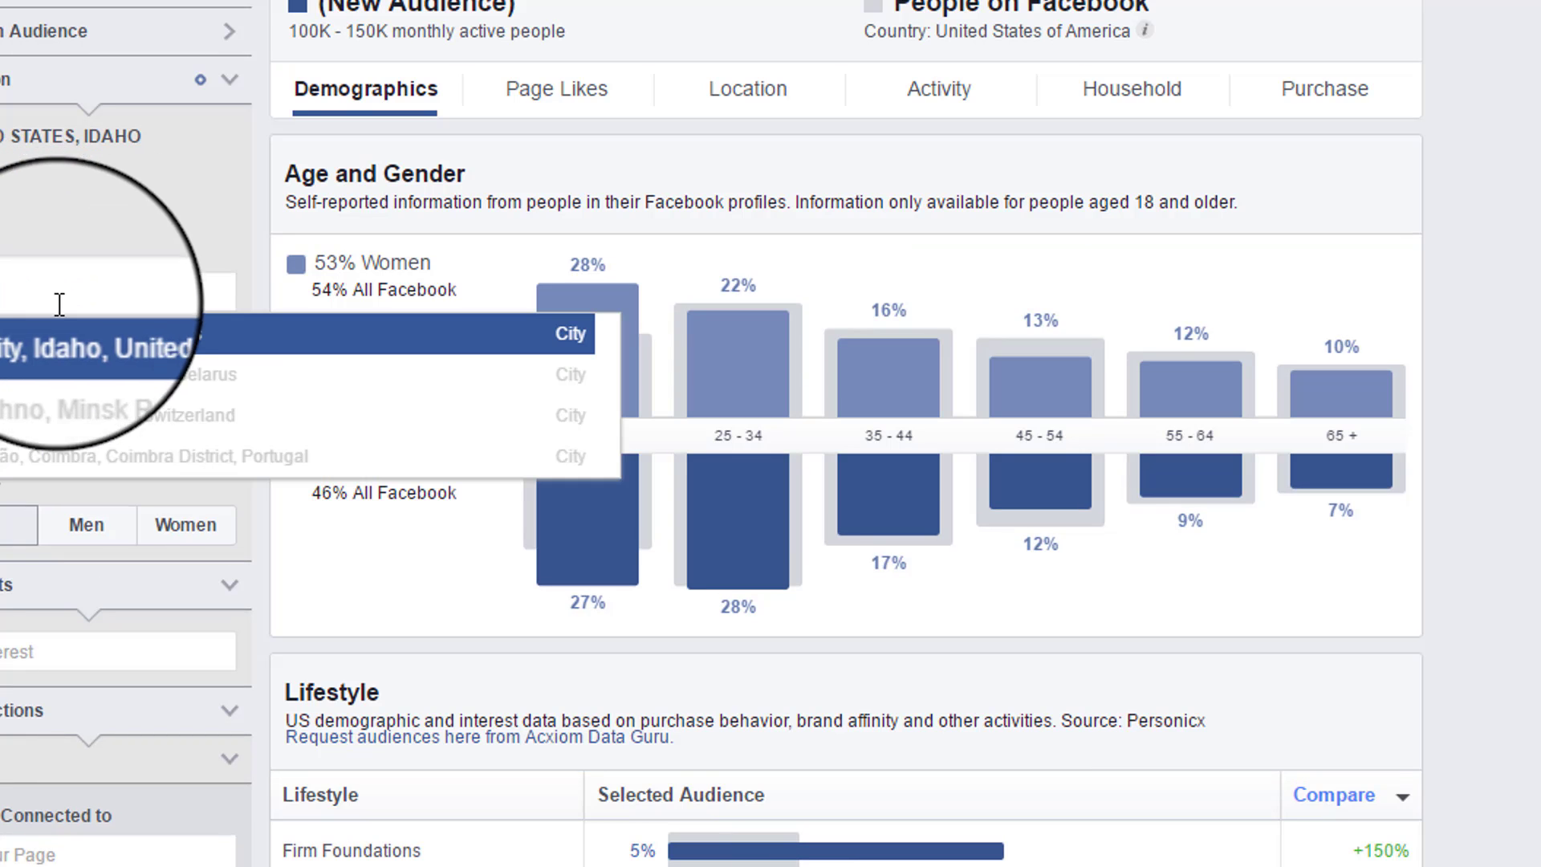
click(64, 351)
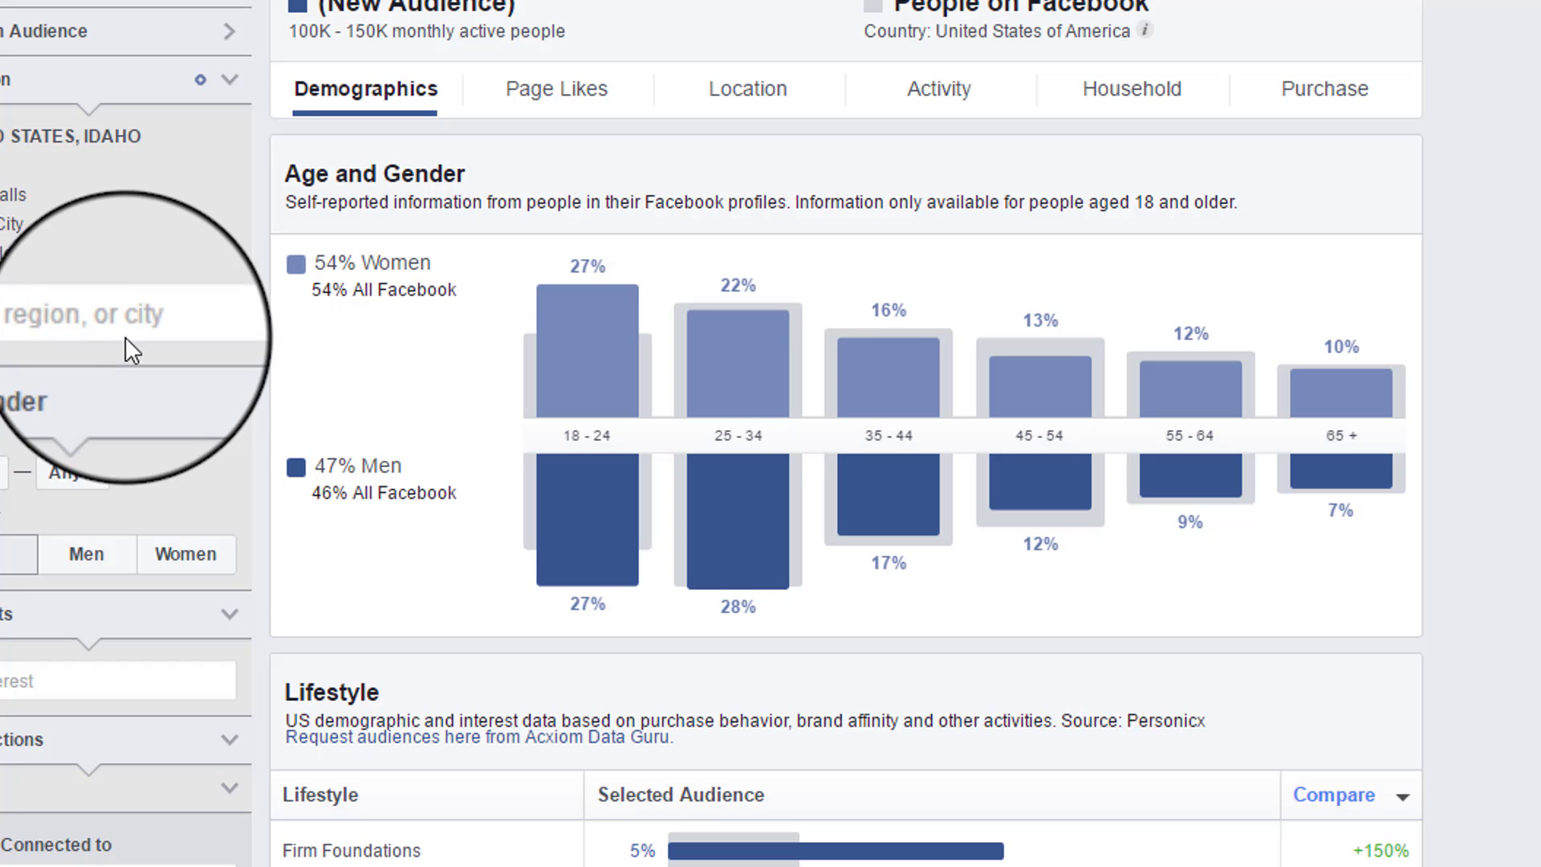
Set the audience's minimum age to 55.
click(1, 475)
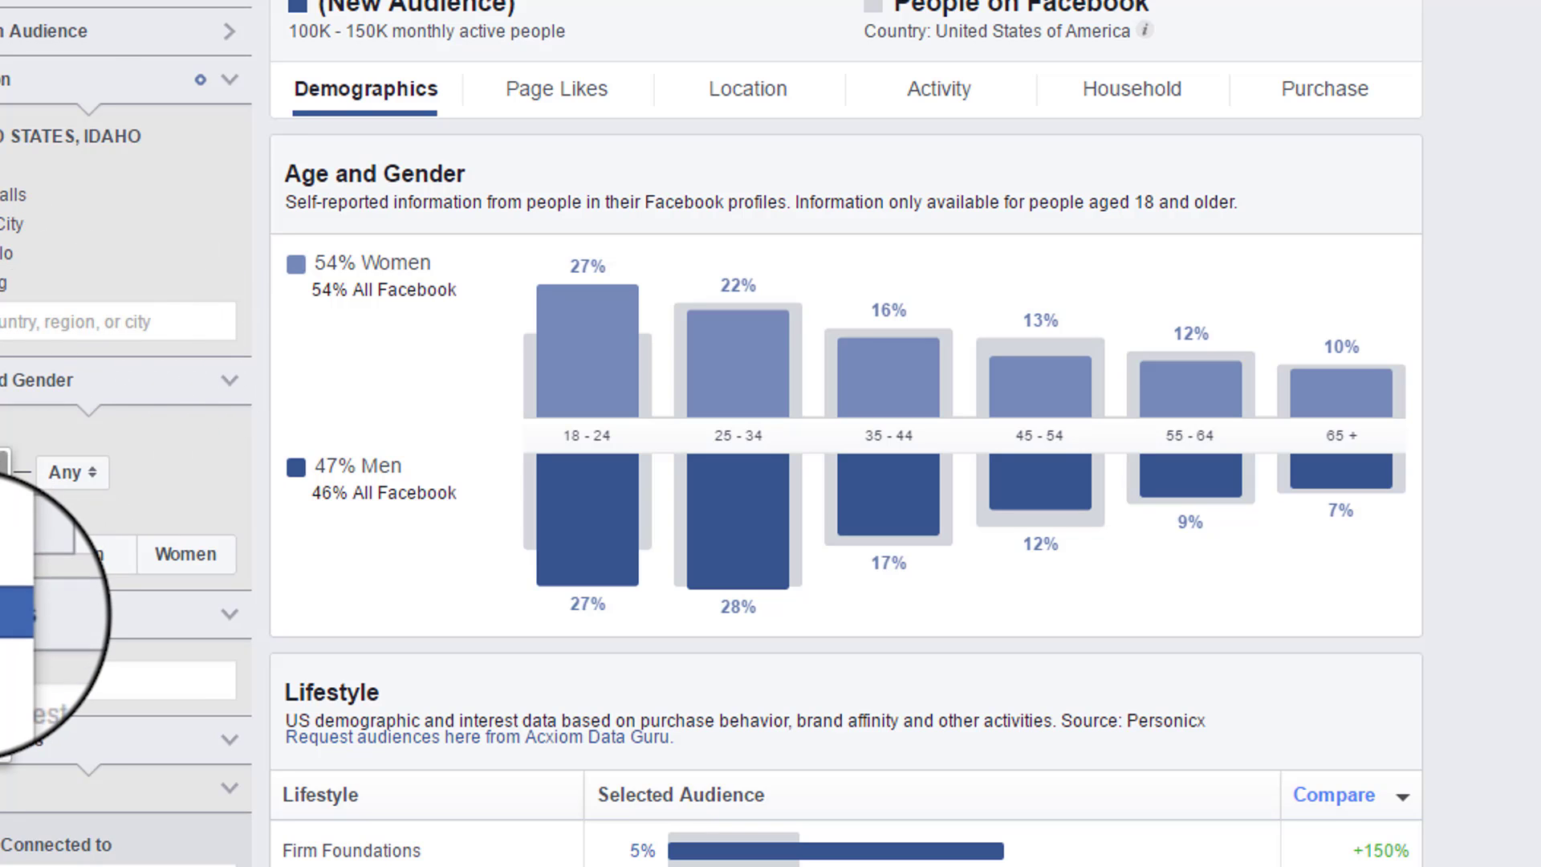
scroll(1, 617, down, 5)
scroll(1, 696, down, 1)
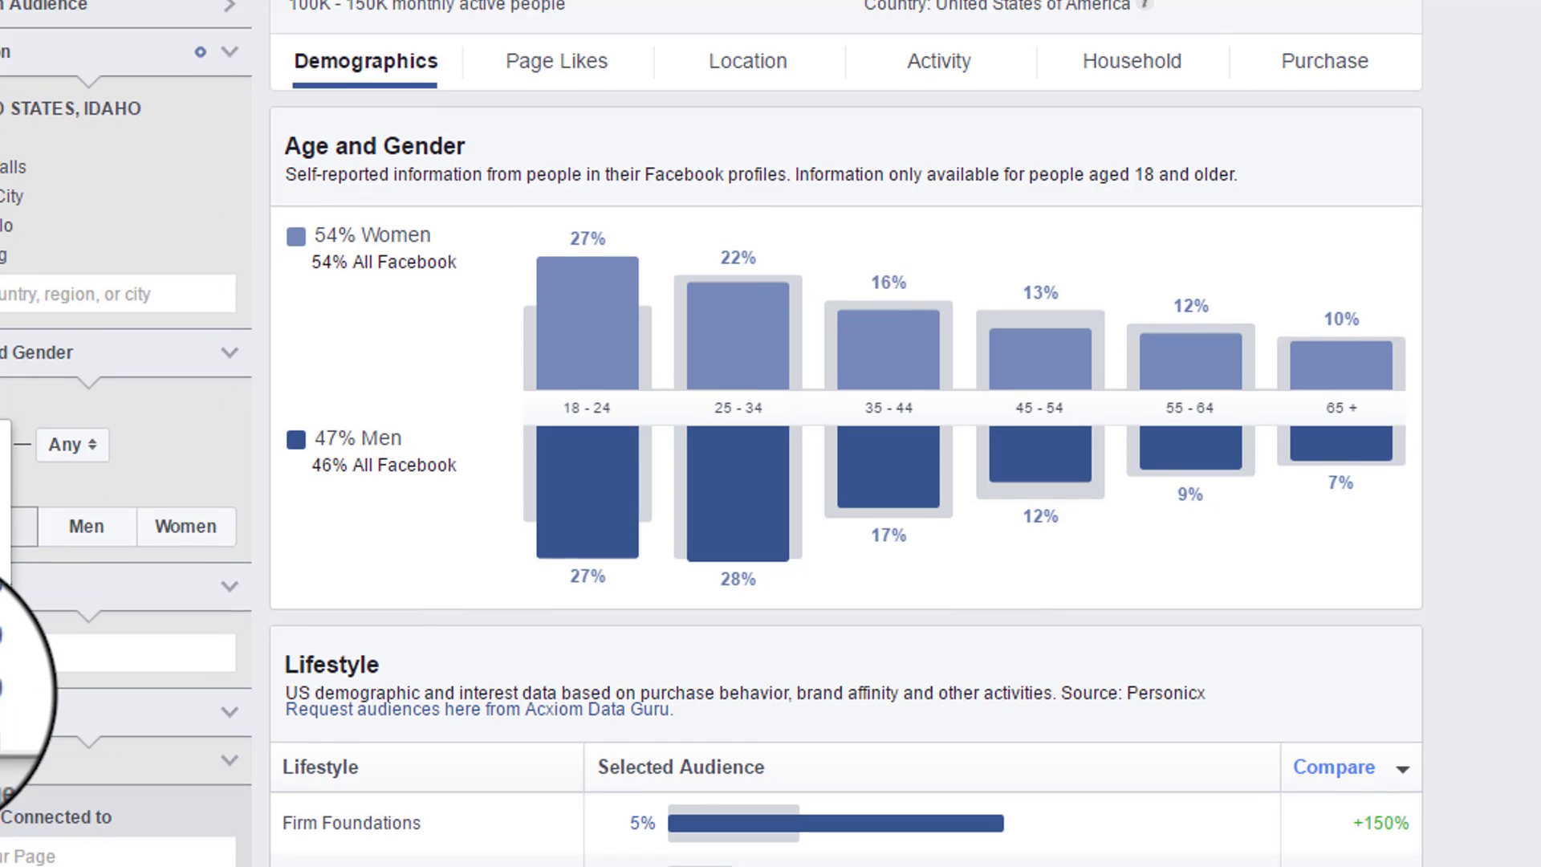
scroll(1, 480, down, 2)
scroll(1, 474, up, 1)
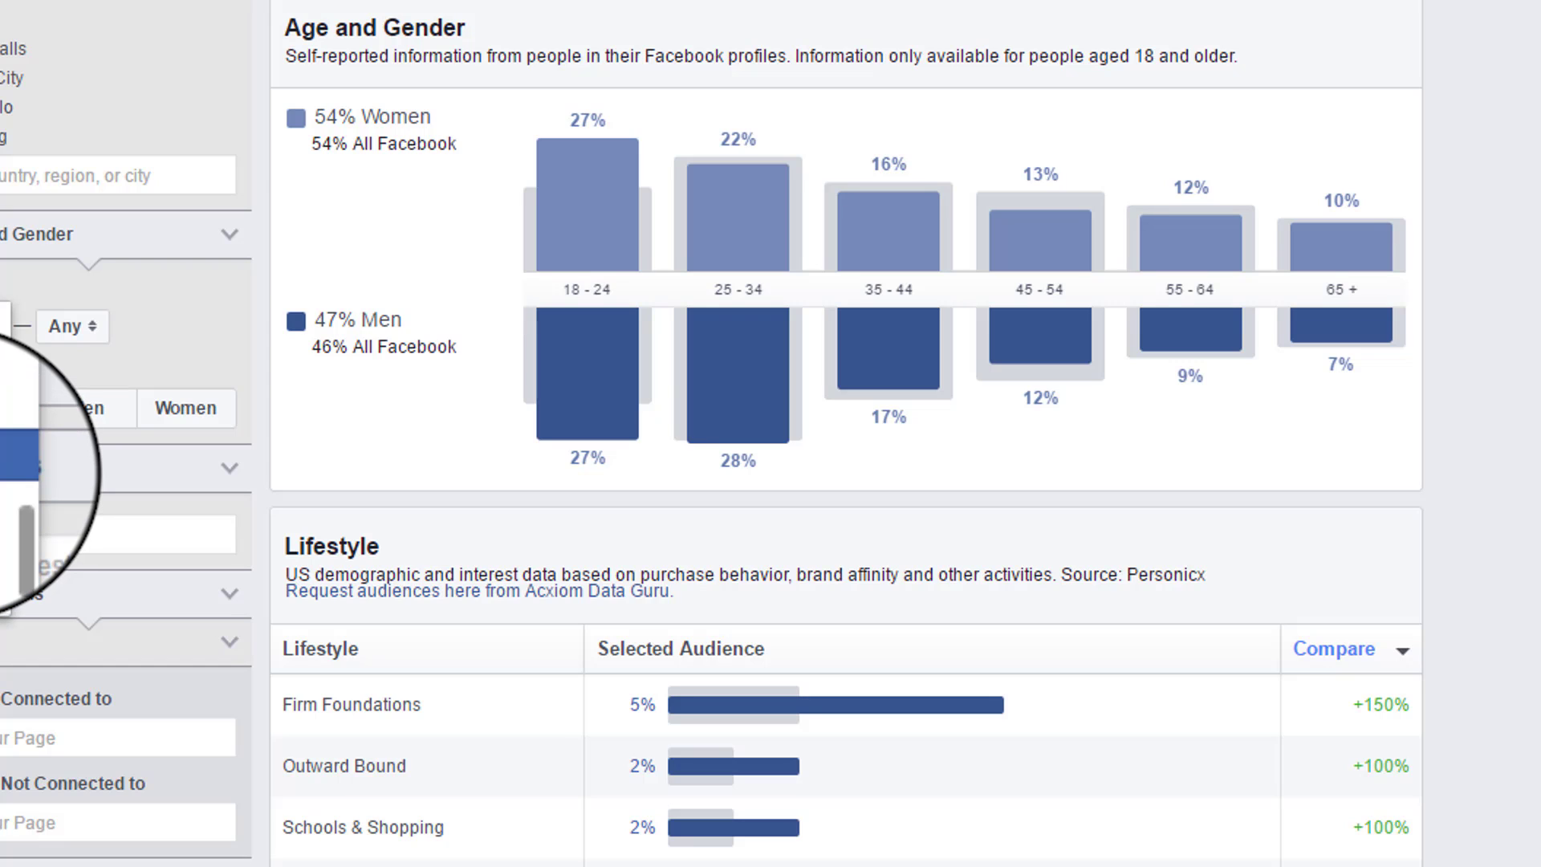
scroll(1, 473, down, 1)
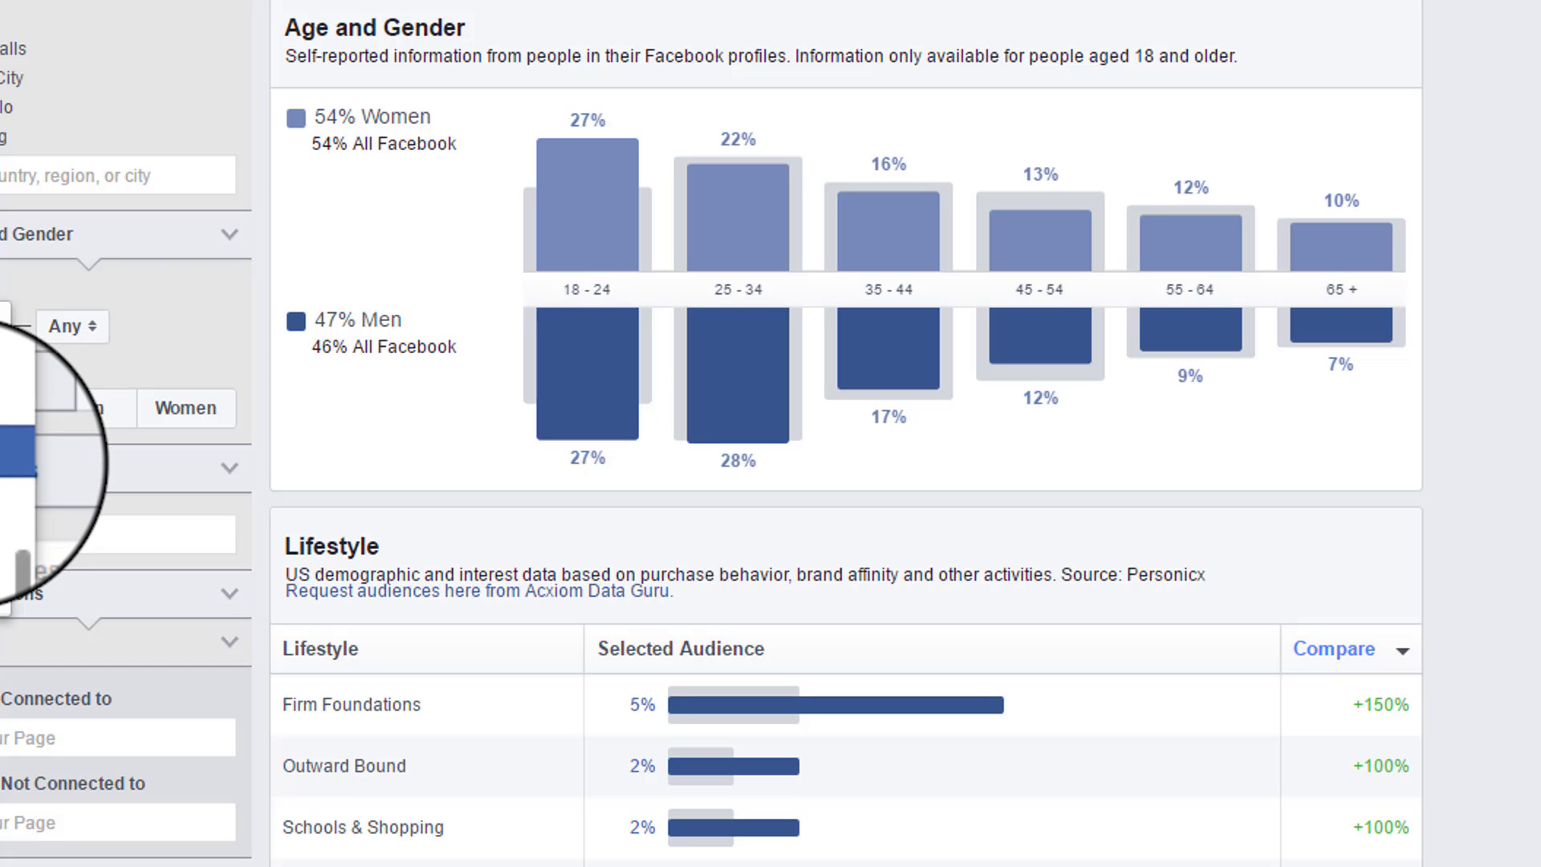
click(2, 454)
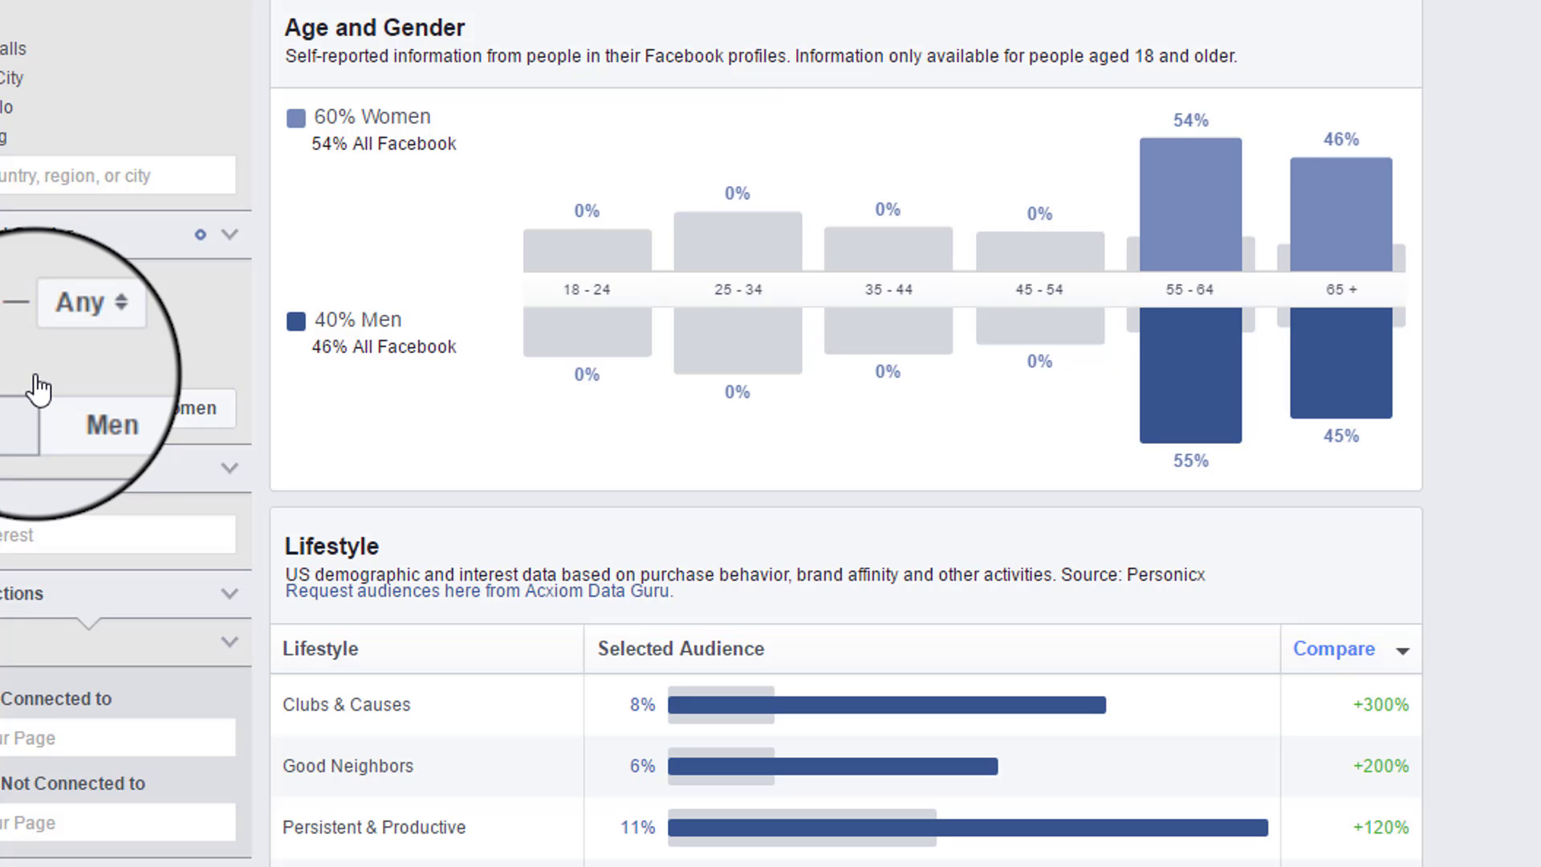
Set the audience's maximum age to 64.
click(91, 328)
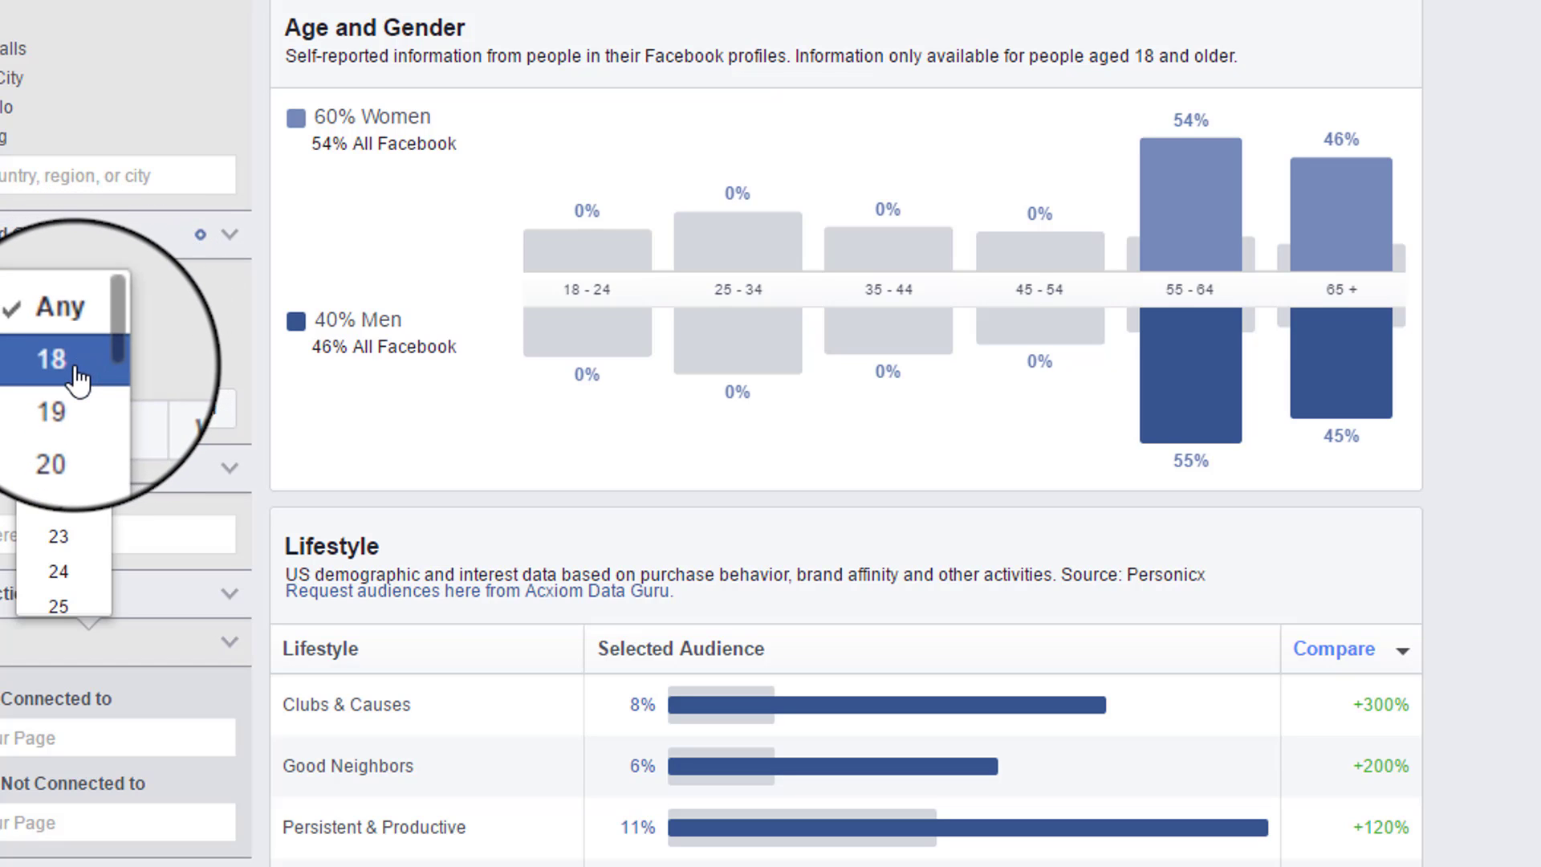
scroll(76, 388, down, 4)
scroll(75, 394, down, 10)
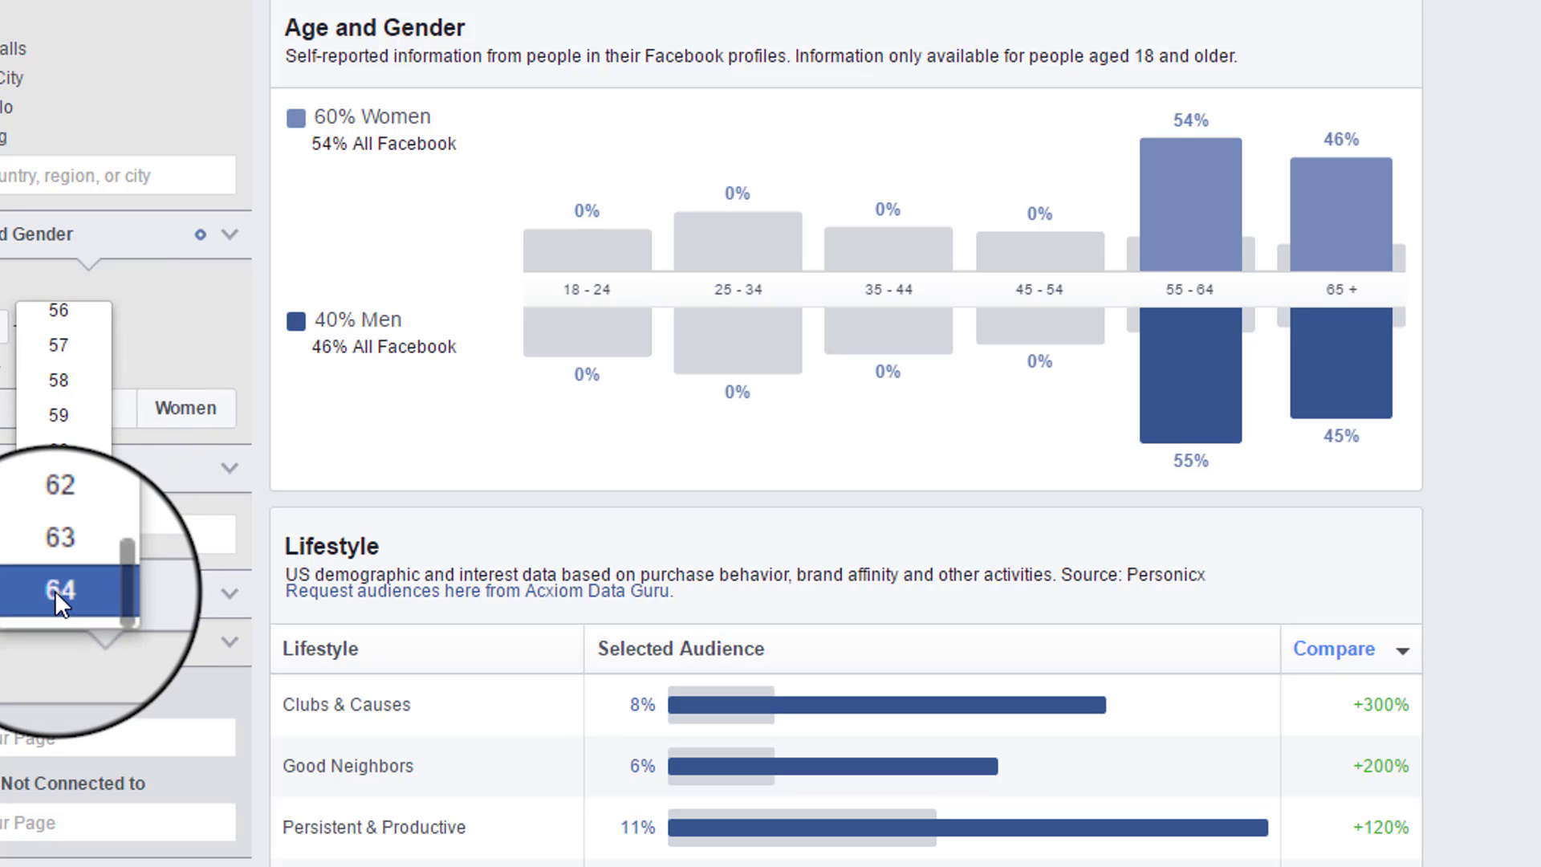
click(55, 590)
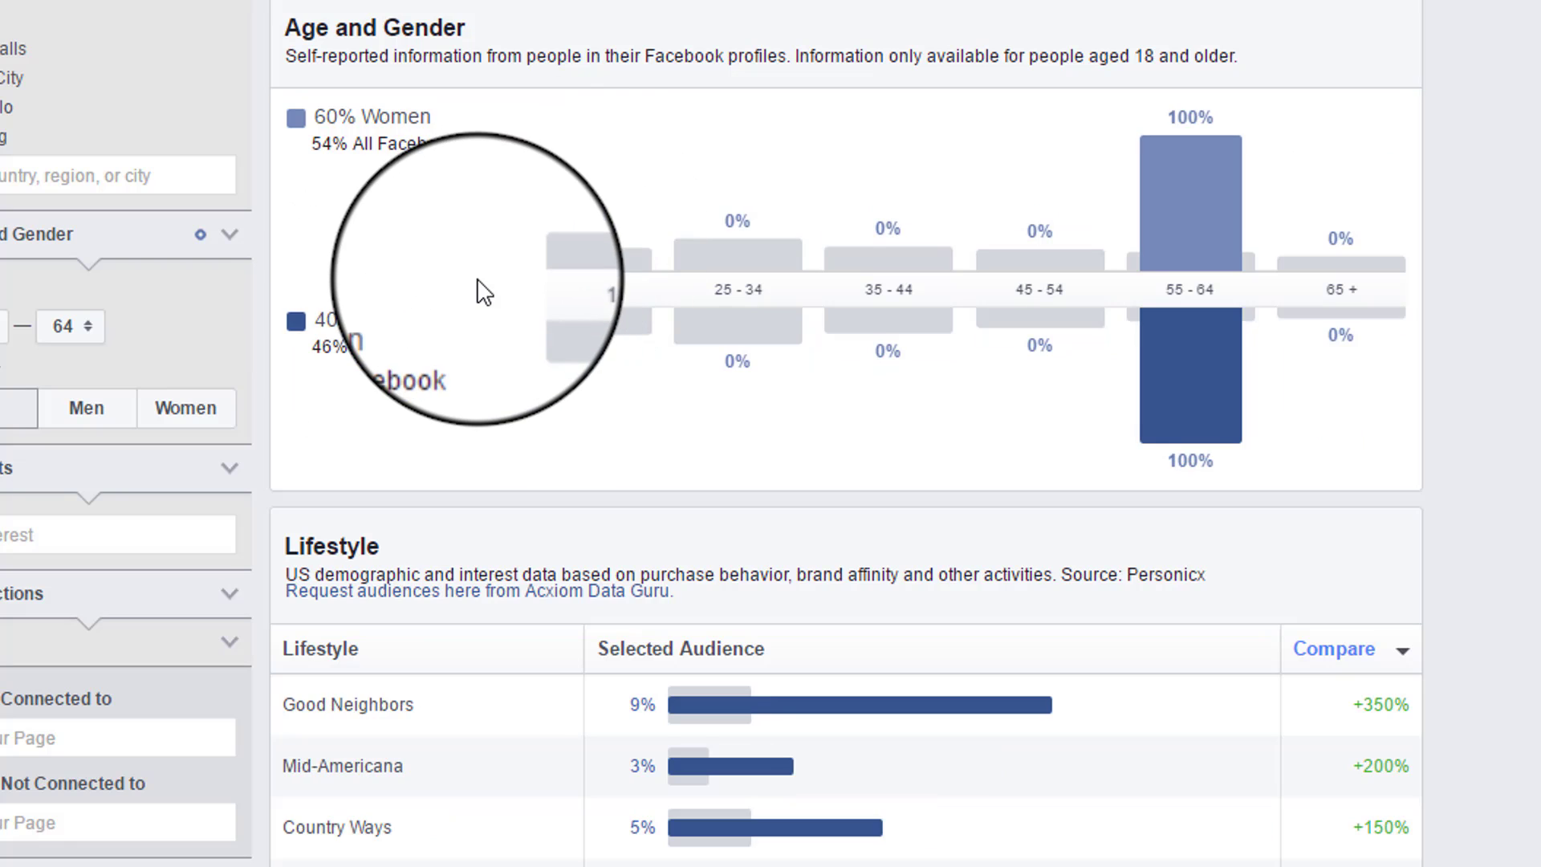
Read the descriptions of the Good Neighbors, Firmly Established and Country Comfort lifestyle groups.
scroll(482, 289, up, 2)
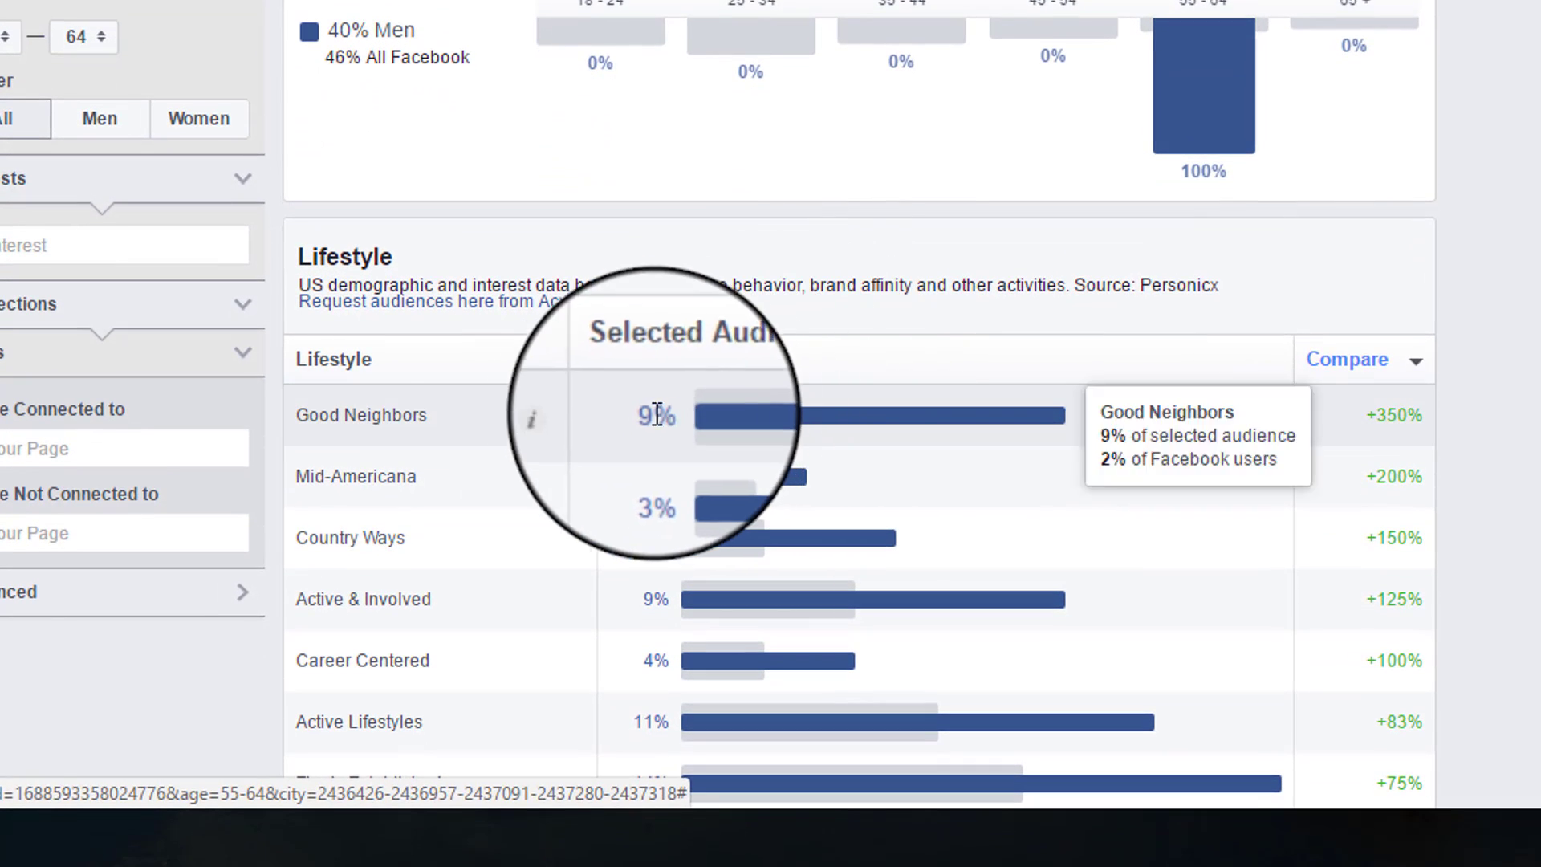
mouse_move(571, 411)
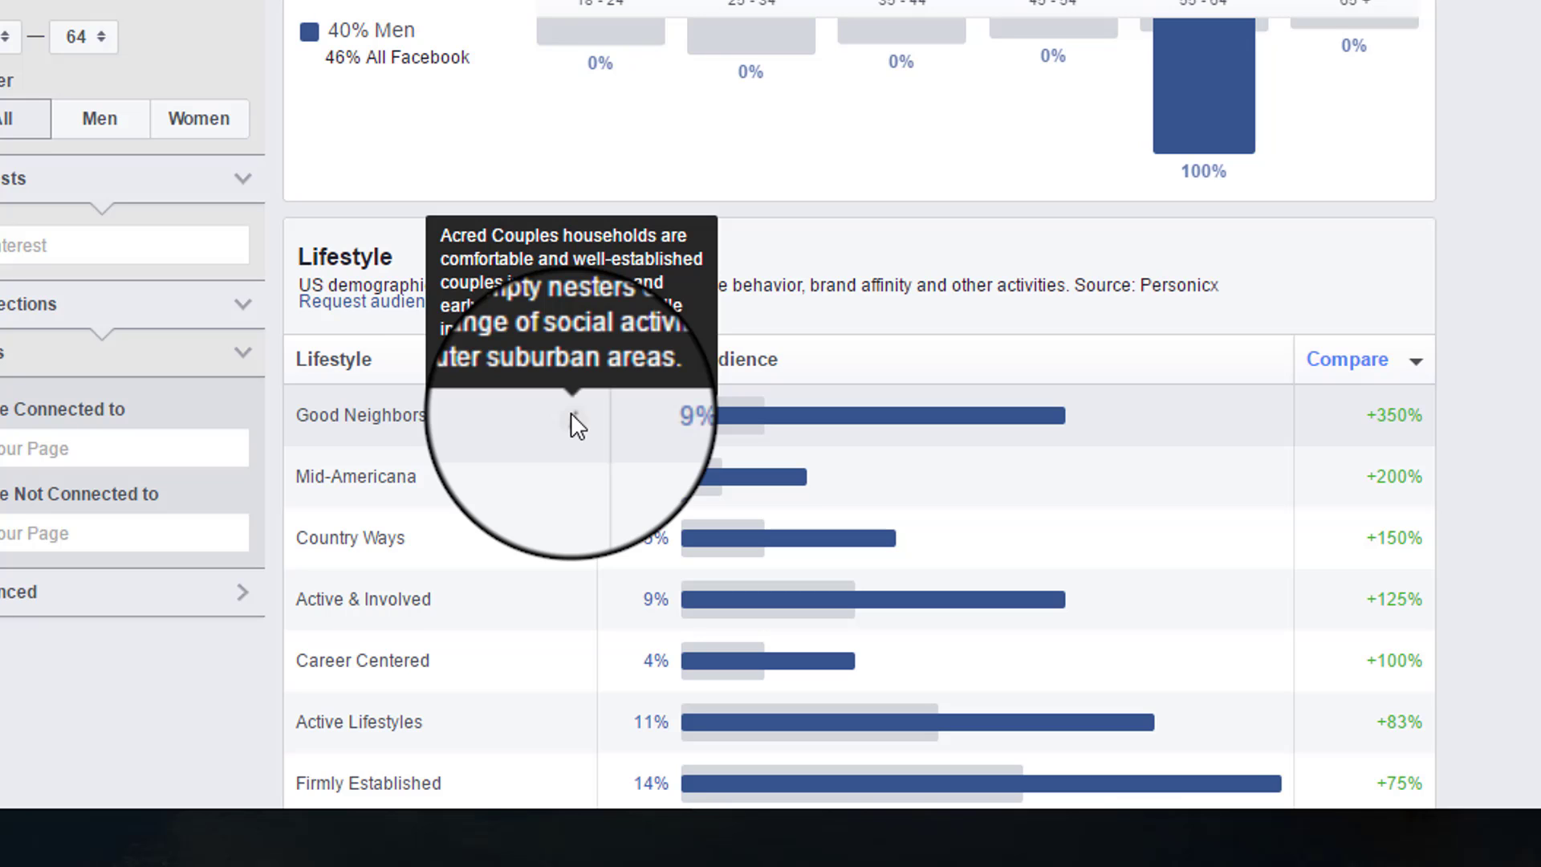
scroll(1485, 353, down, 7)
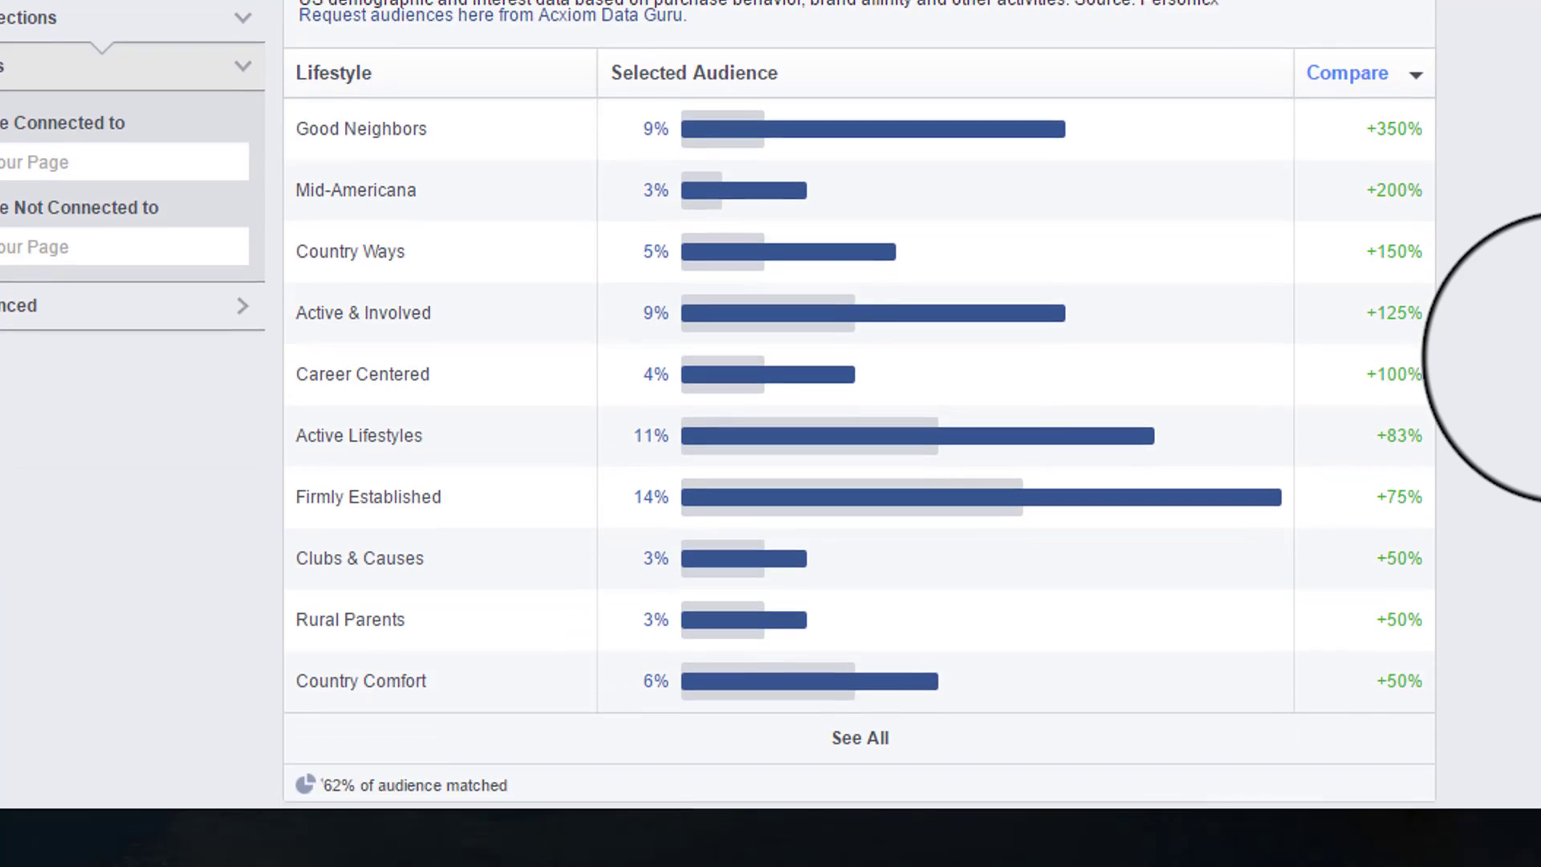
mouse_move(572, 202)
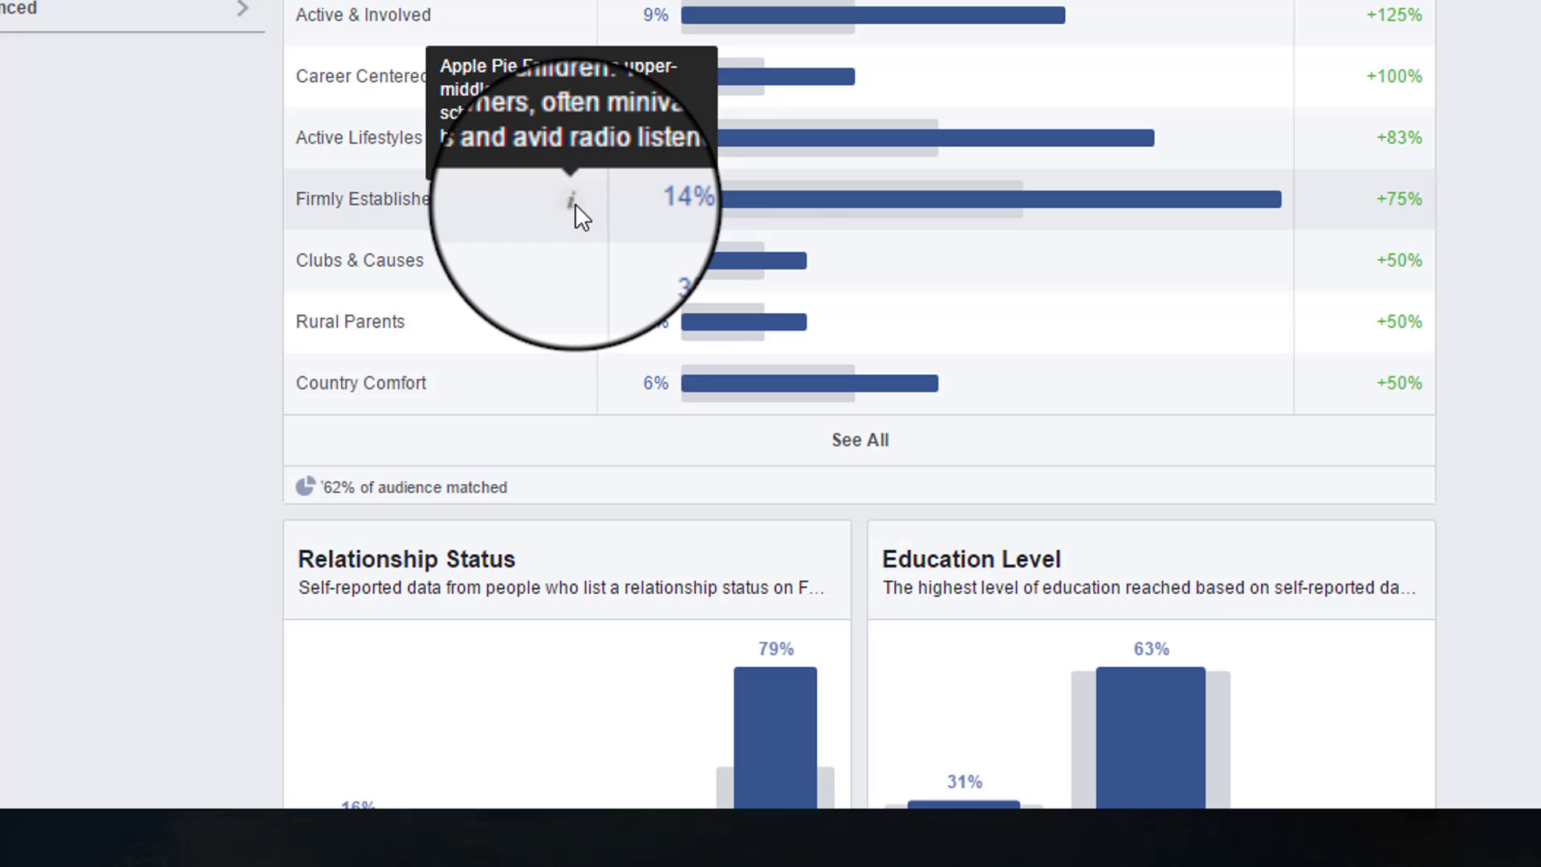
mouse_move(570, 383)
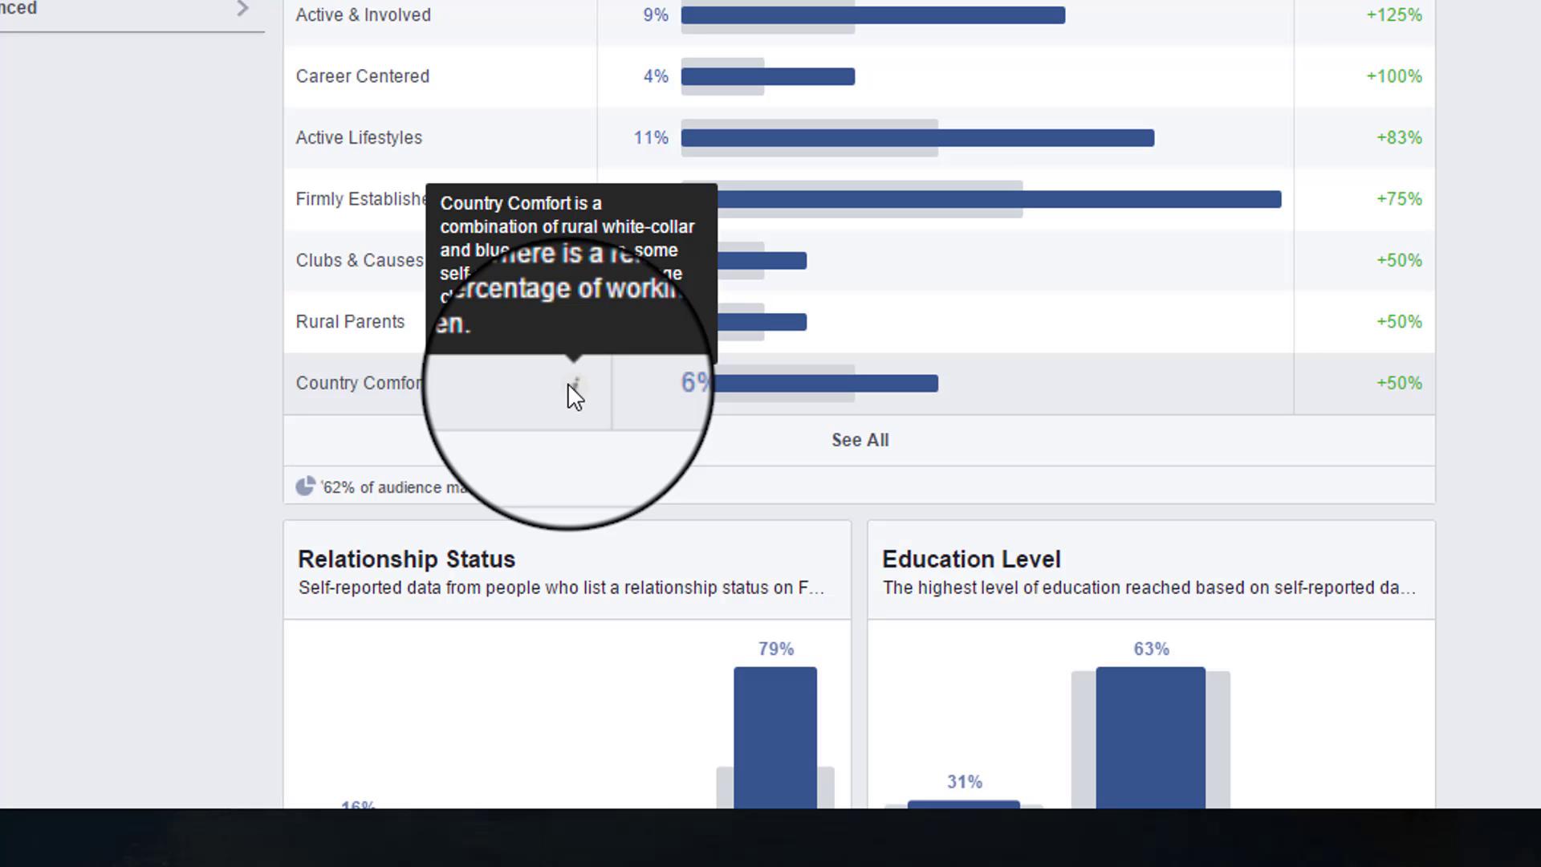
scroll(569, 393, up, 7)
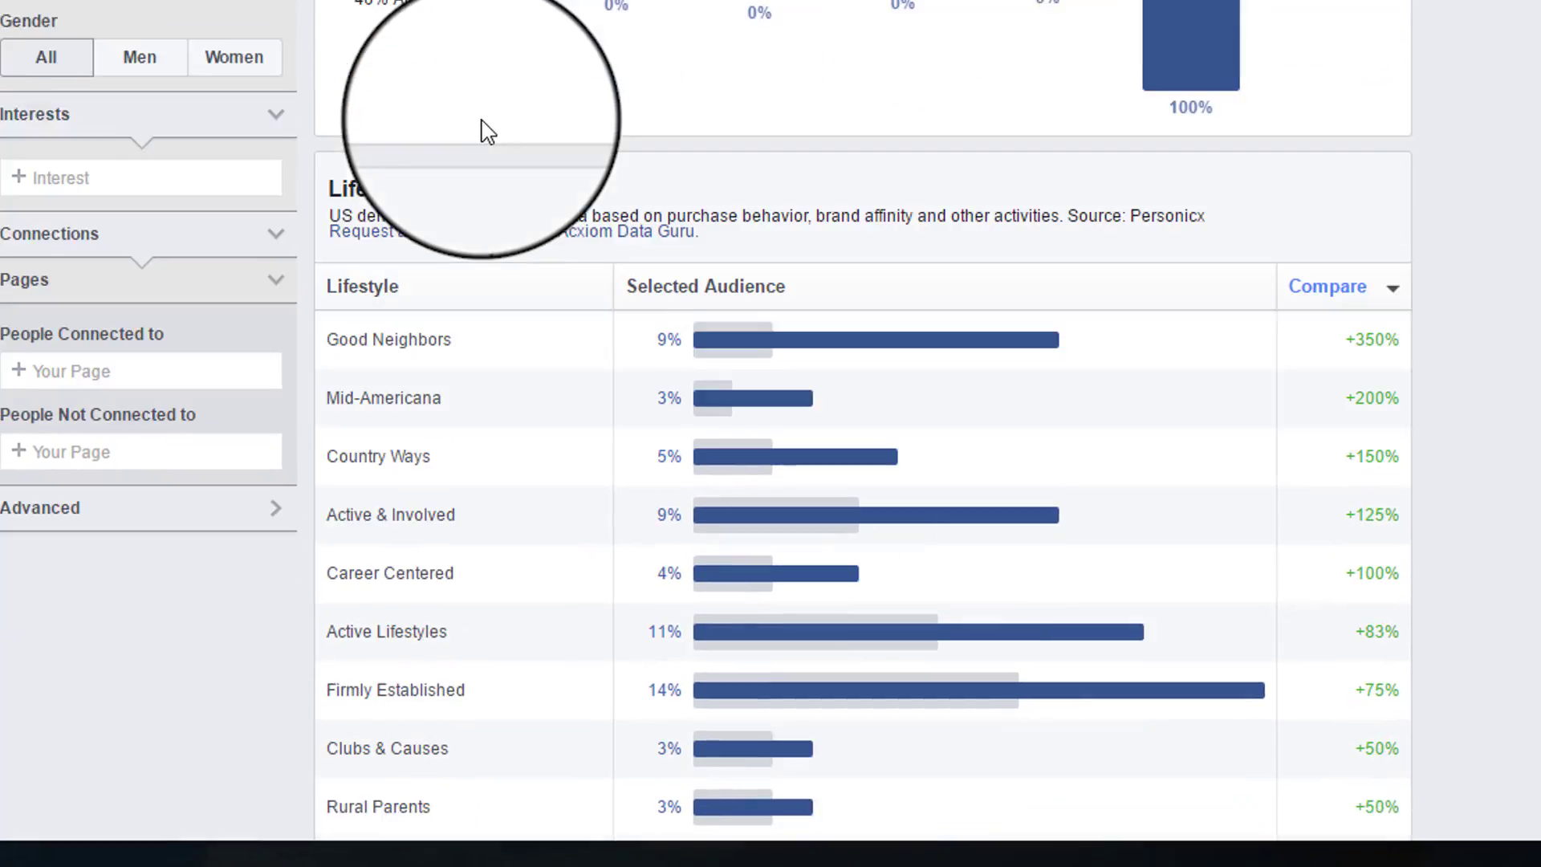
Examine the audience's relationship status, education level and job title breakdowns.
scroll(514, 133, down, 4)
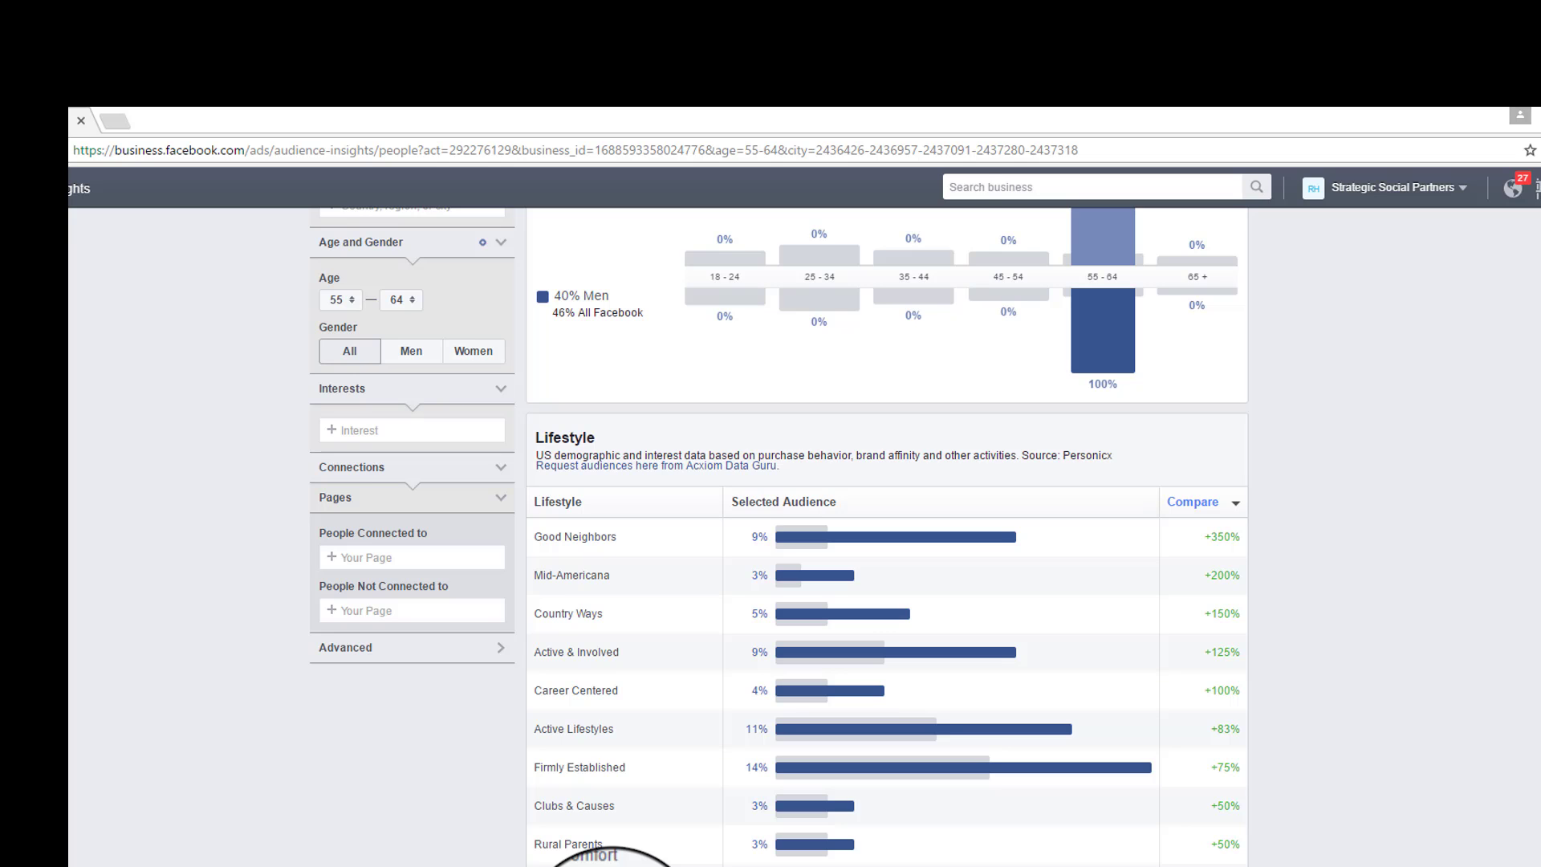
scroll(612, 863, down, 5)
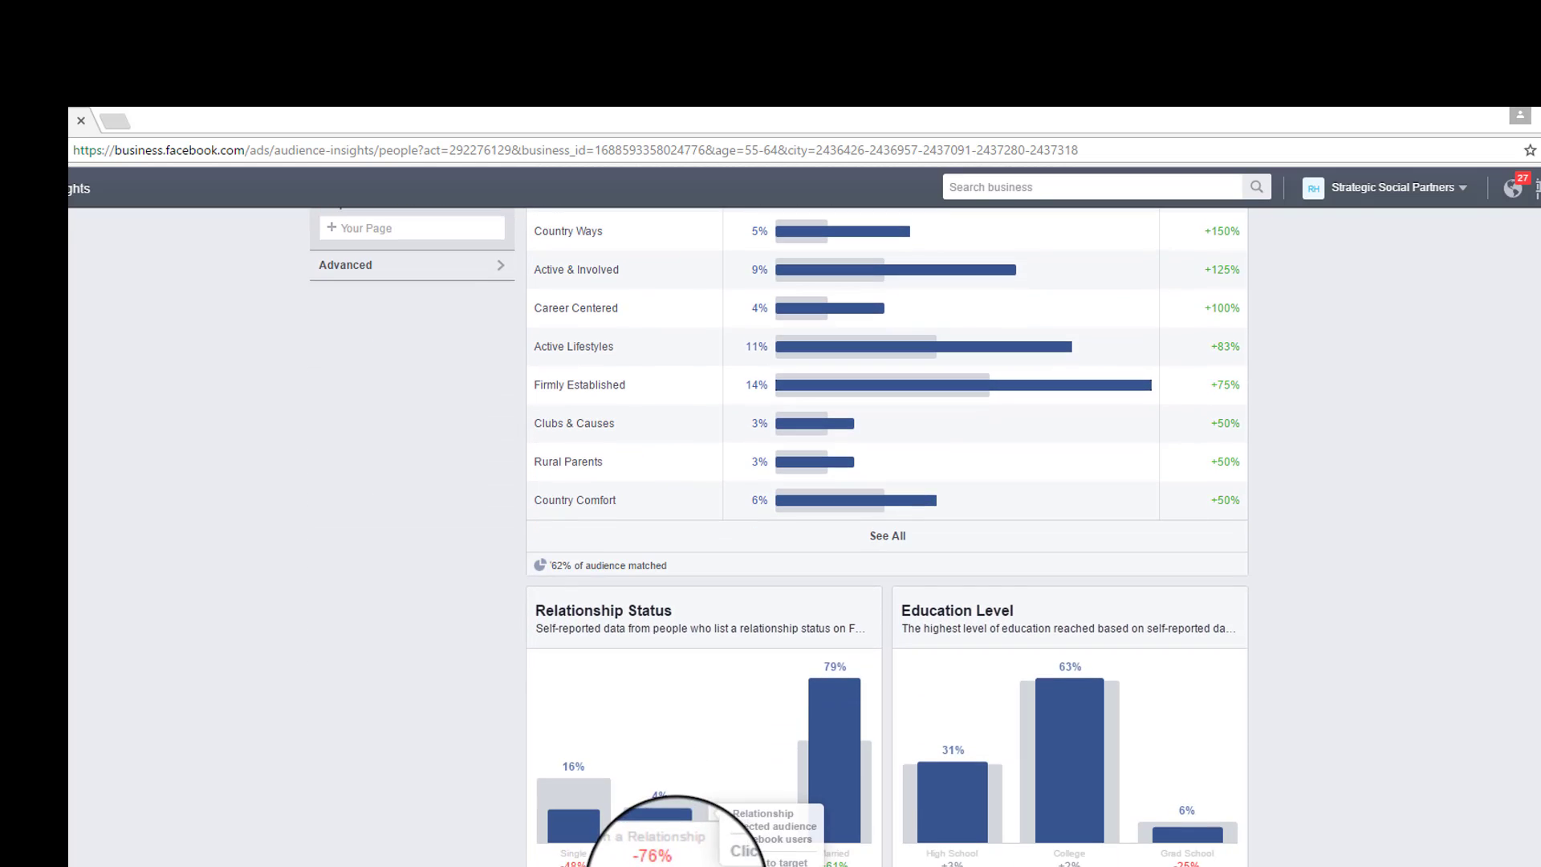
scroll(1152, 774, down, 3)
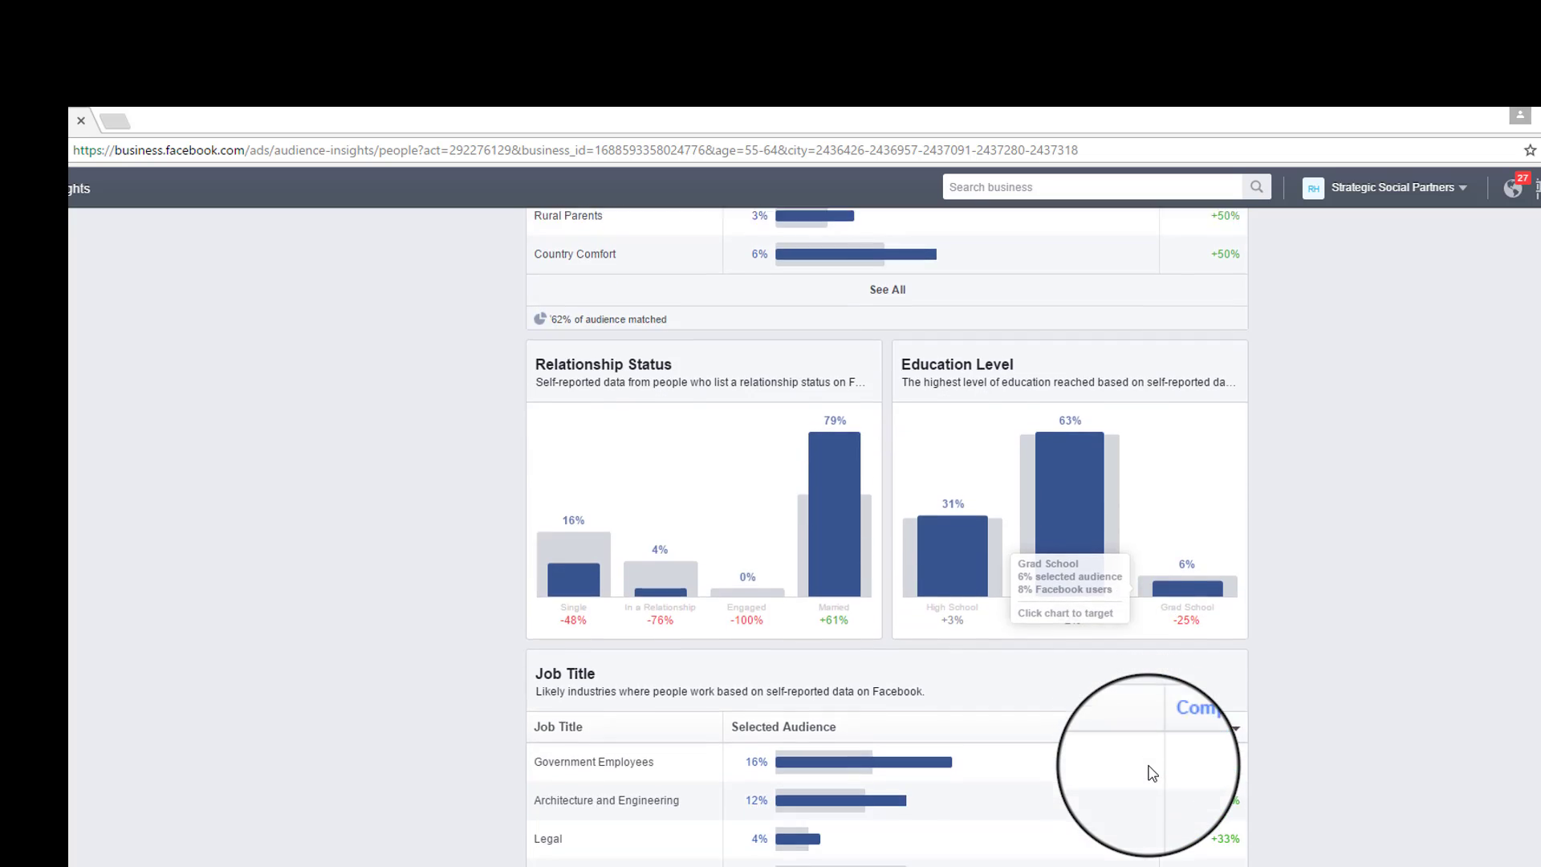
scroll(1153, 774, down, 1)
mouse_move(818, 666)
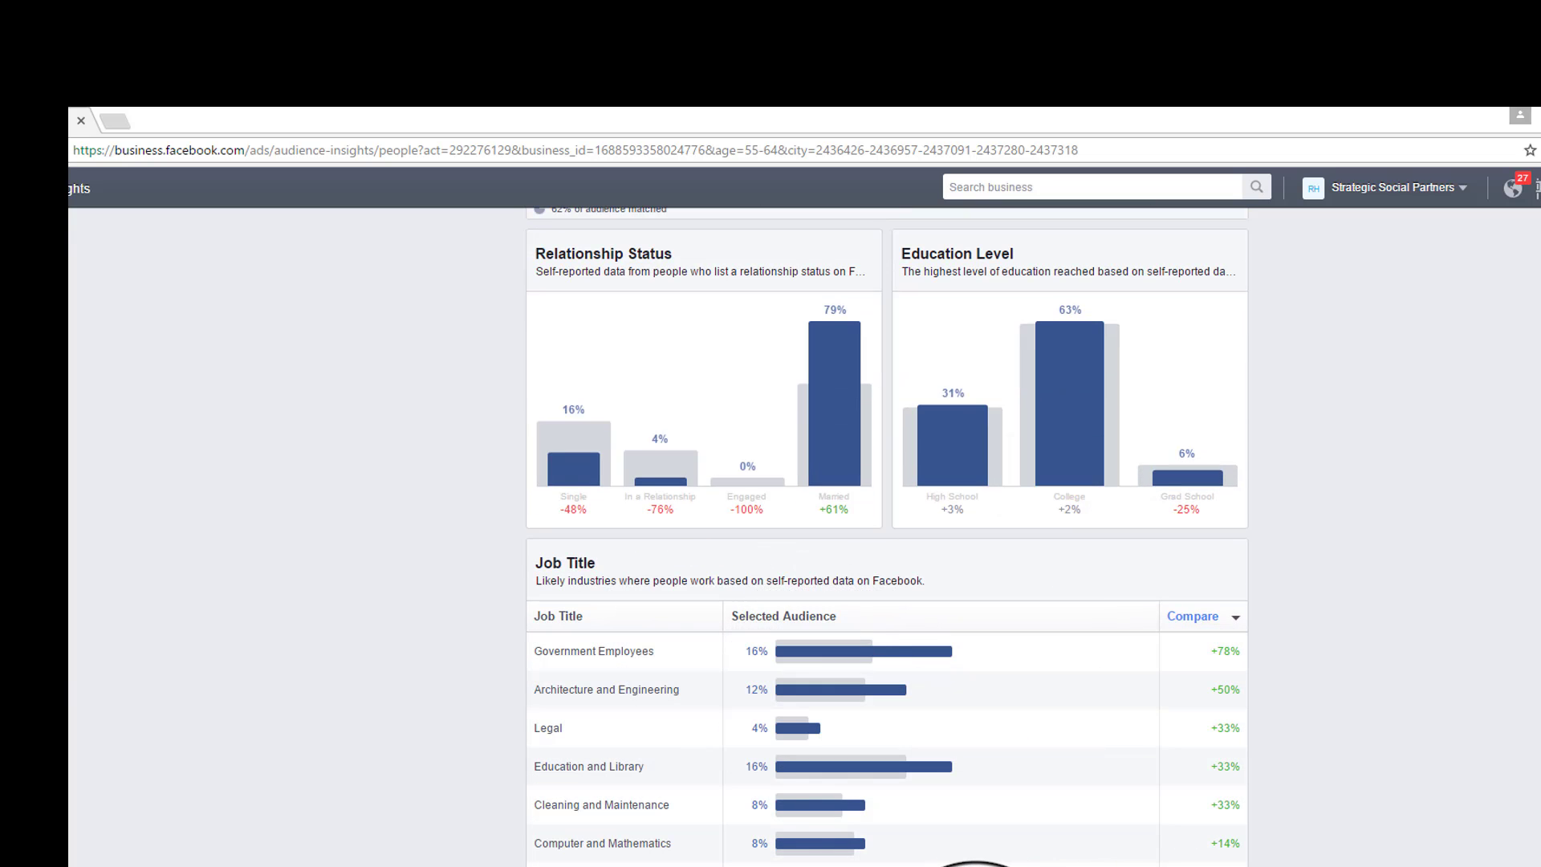
Show the Page Likes insights for the selected audience.
scroll(929, 715, up, 11)
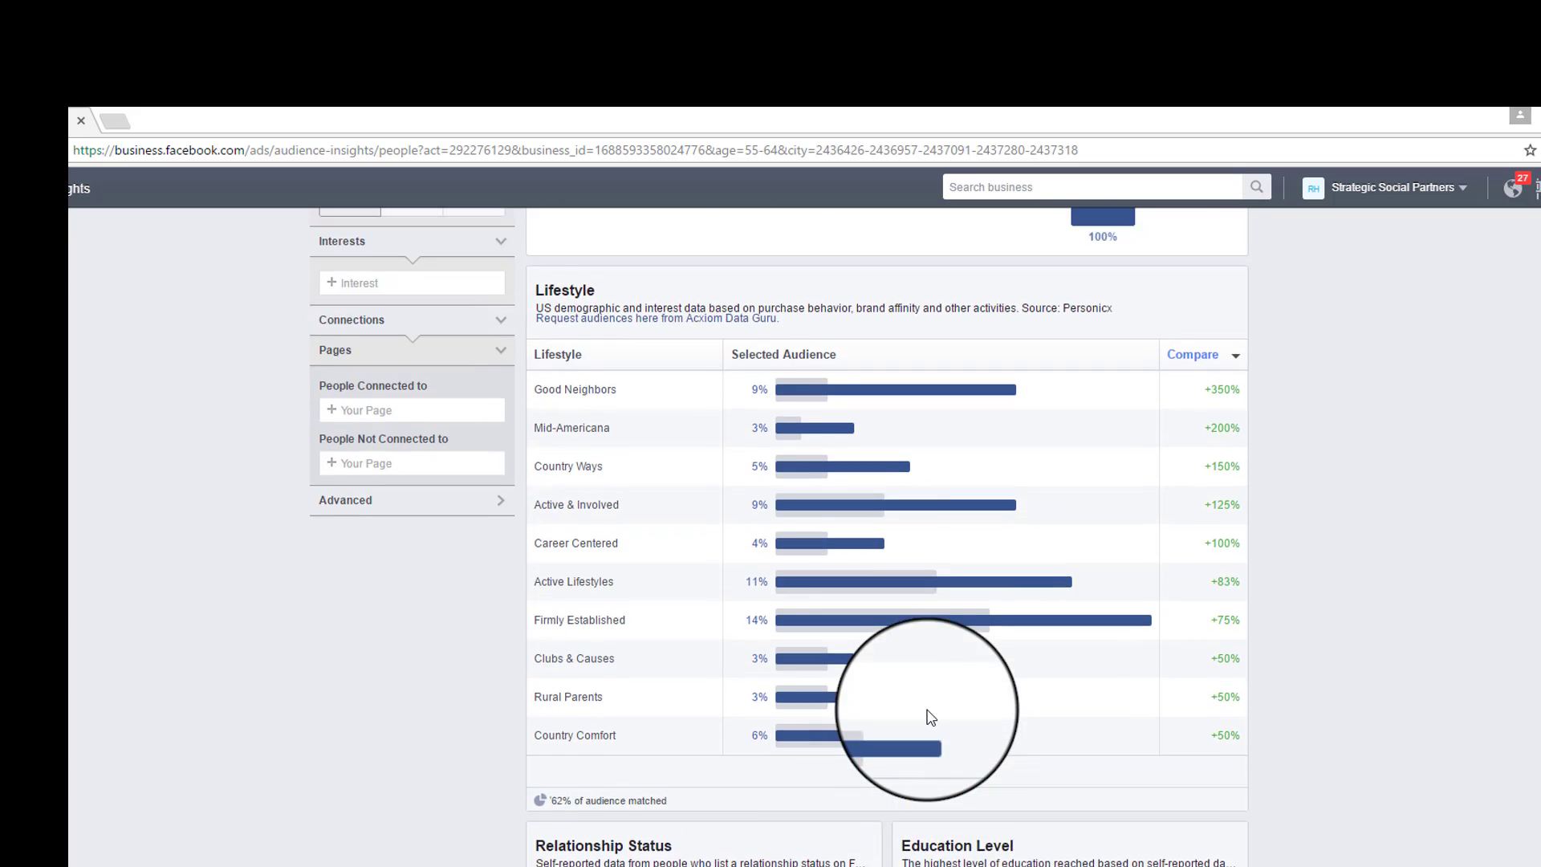
scroll(926, 716, up, 1)
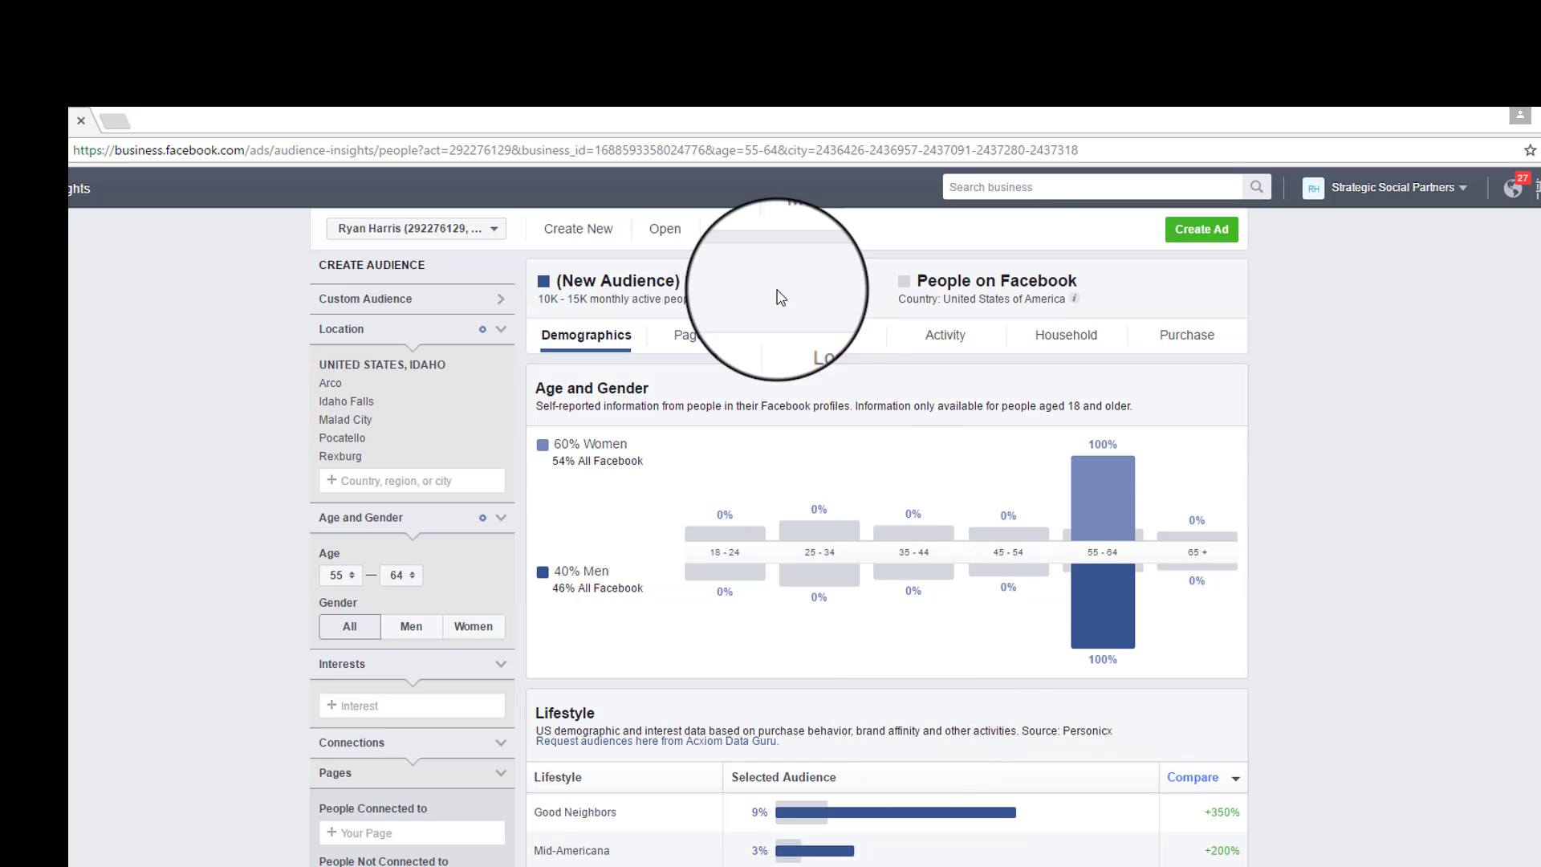
click(720, 337)
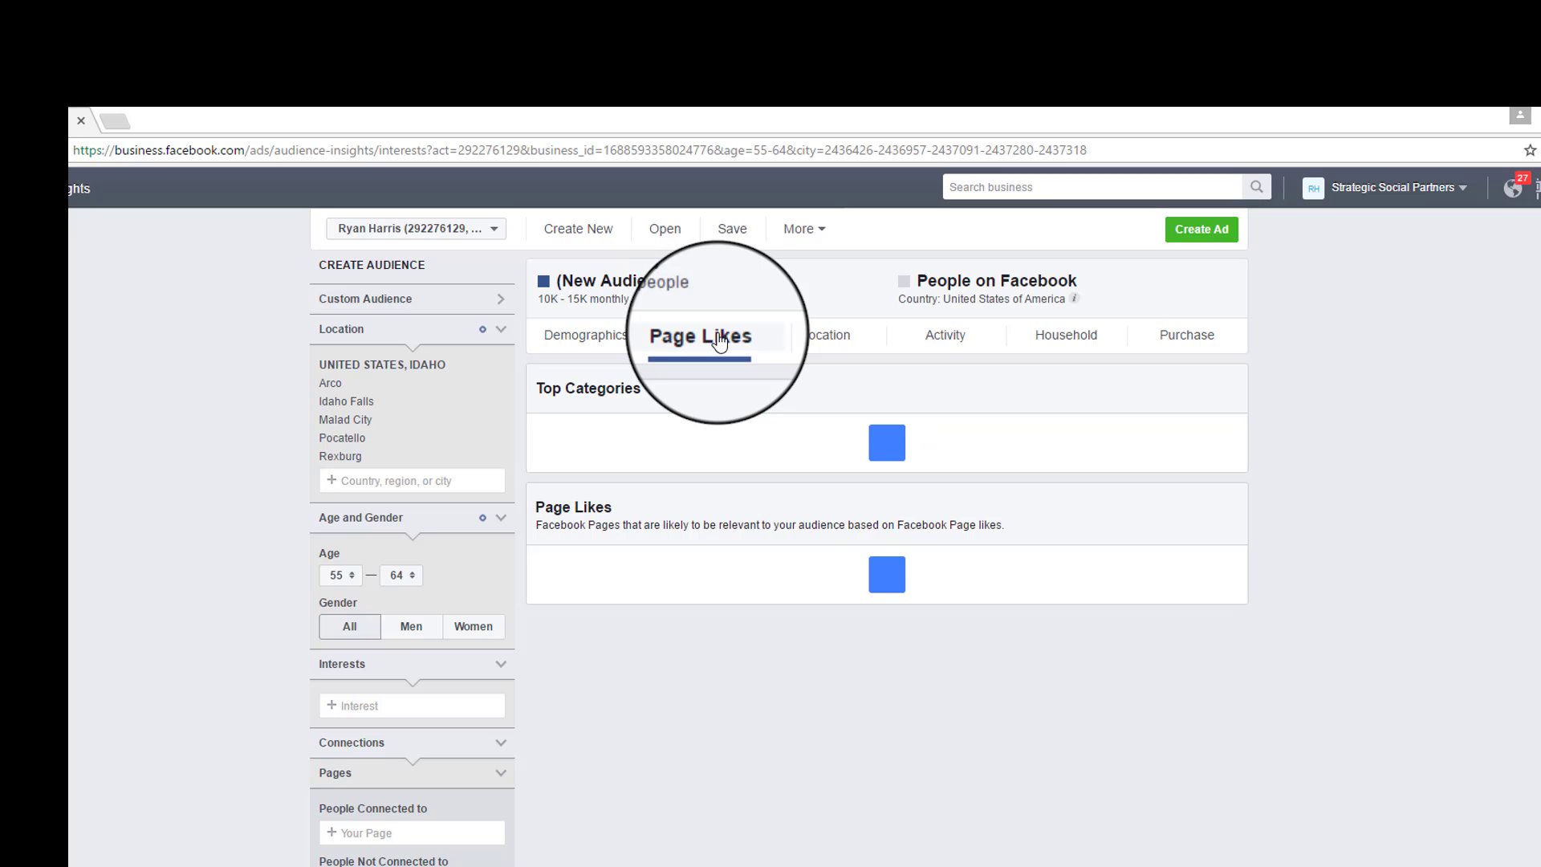
Check the Location insights and bring up the Household insights for the selected audience.
mouse_move(894, 444)
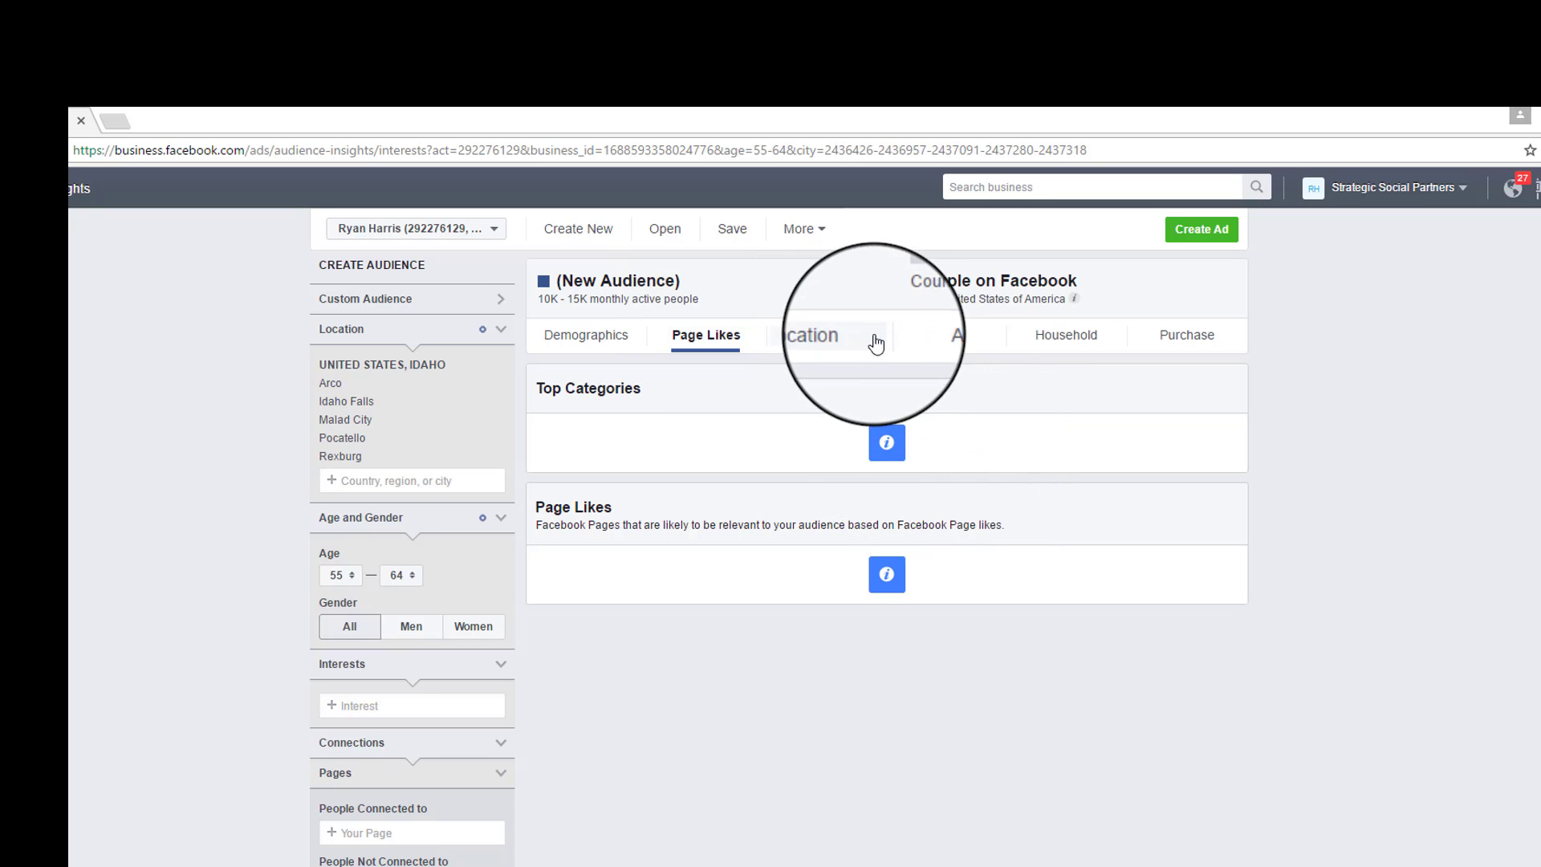
click(844, 346)
click(1068, 337)
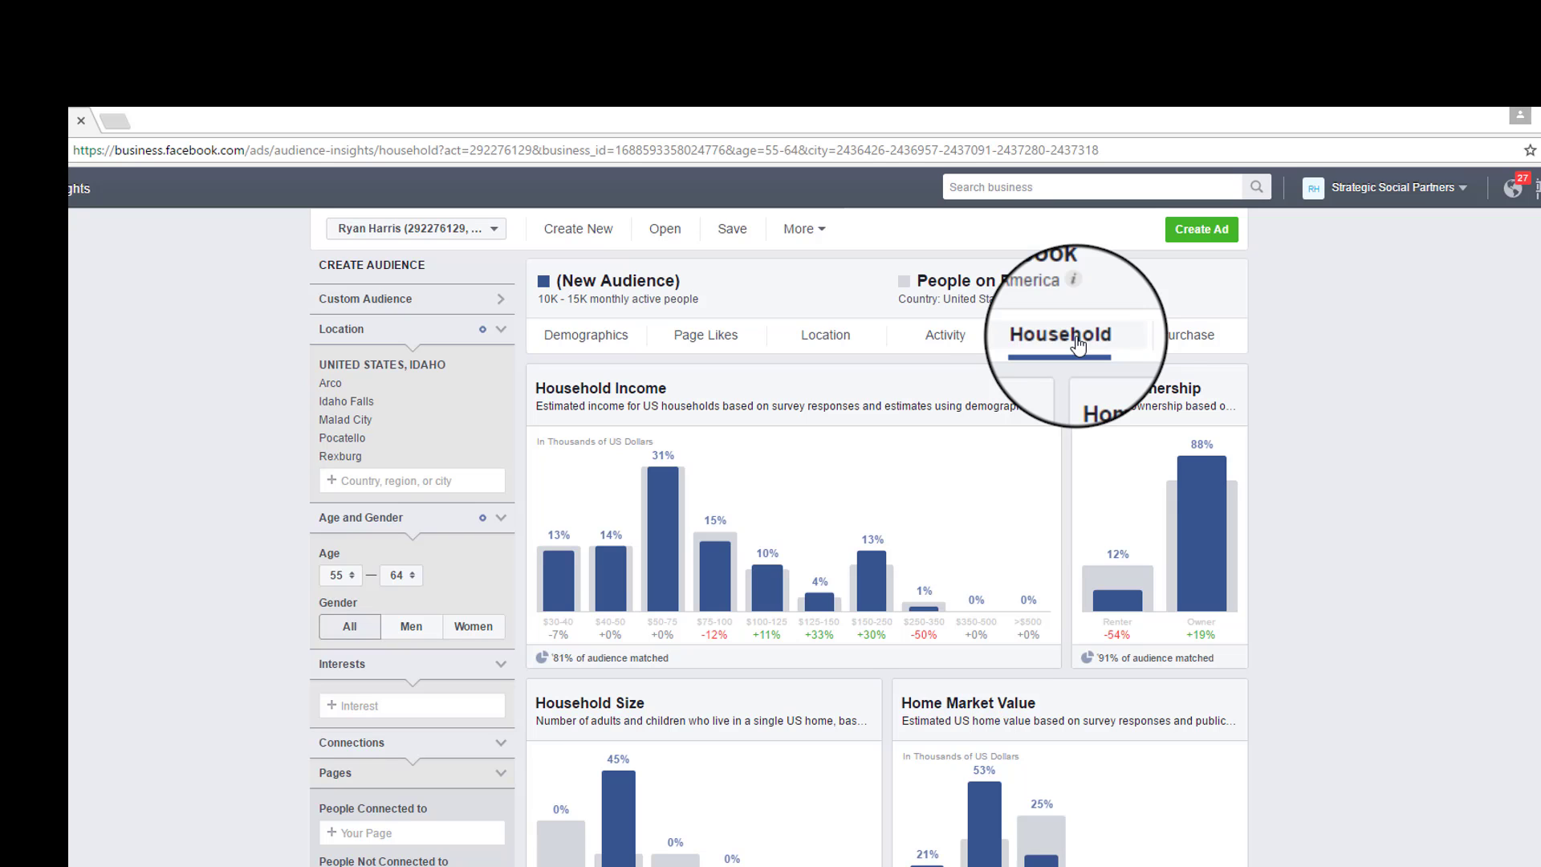
Examine the audience's household income, home ownership, household size and home market value charts.
mouse_move(1213, 476)
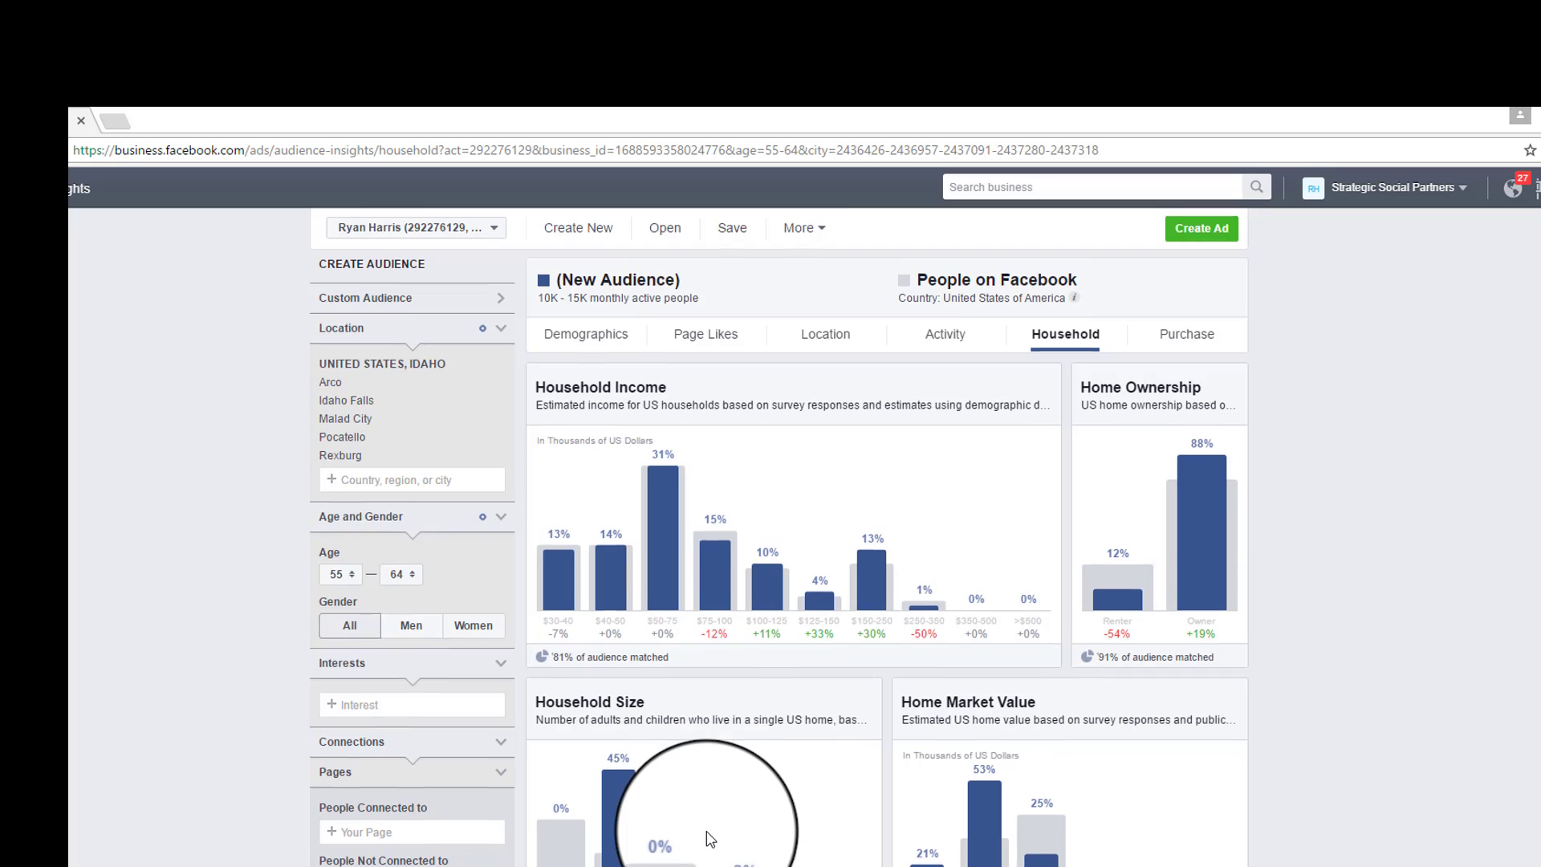
scroll(642, 835, down, 1)
mouse_move(640, 738)
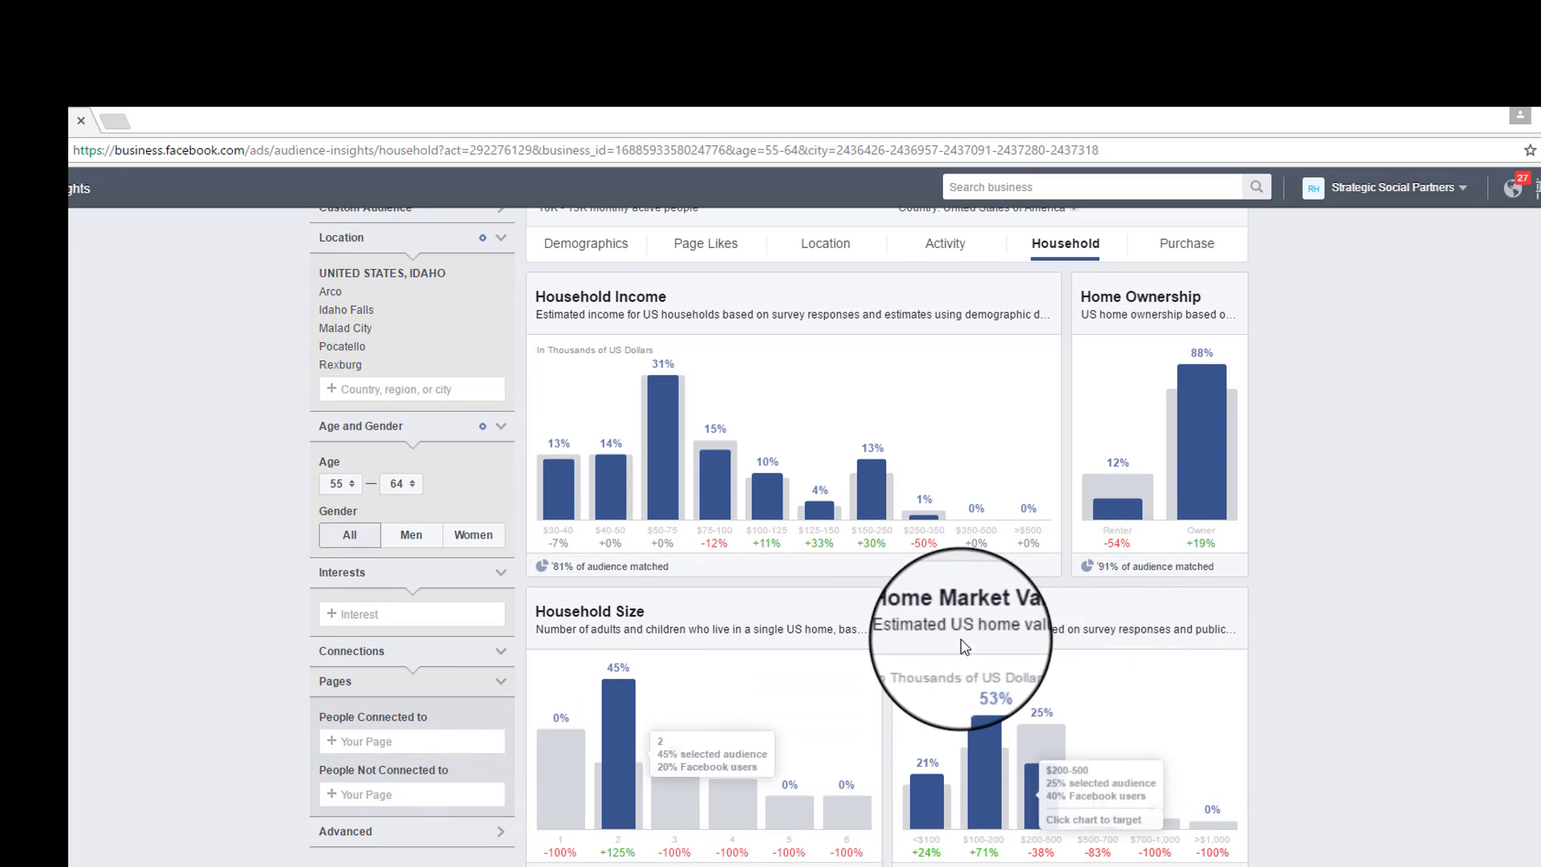
mouse_move(989, 816)
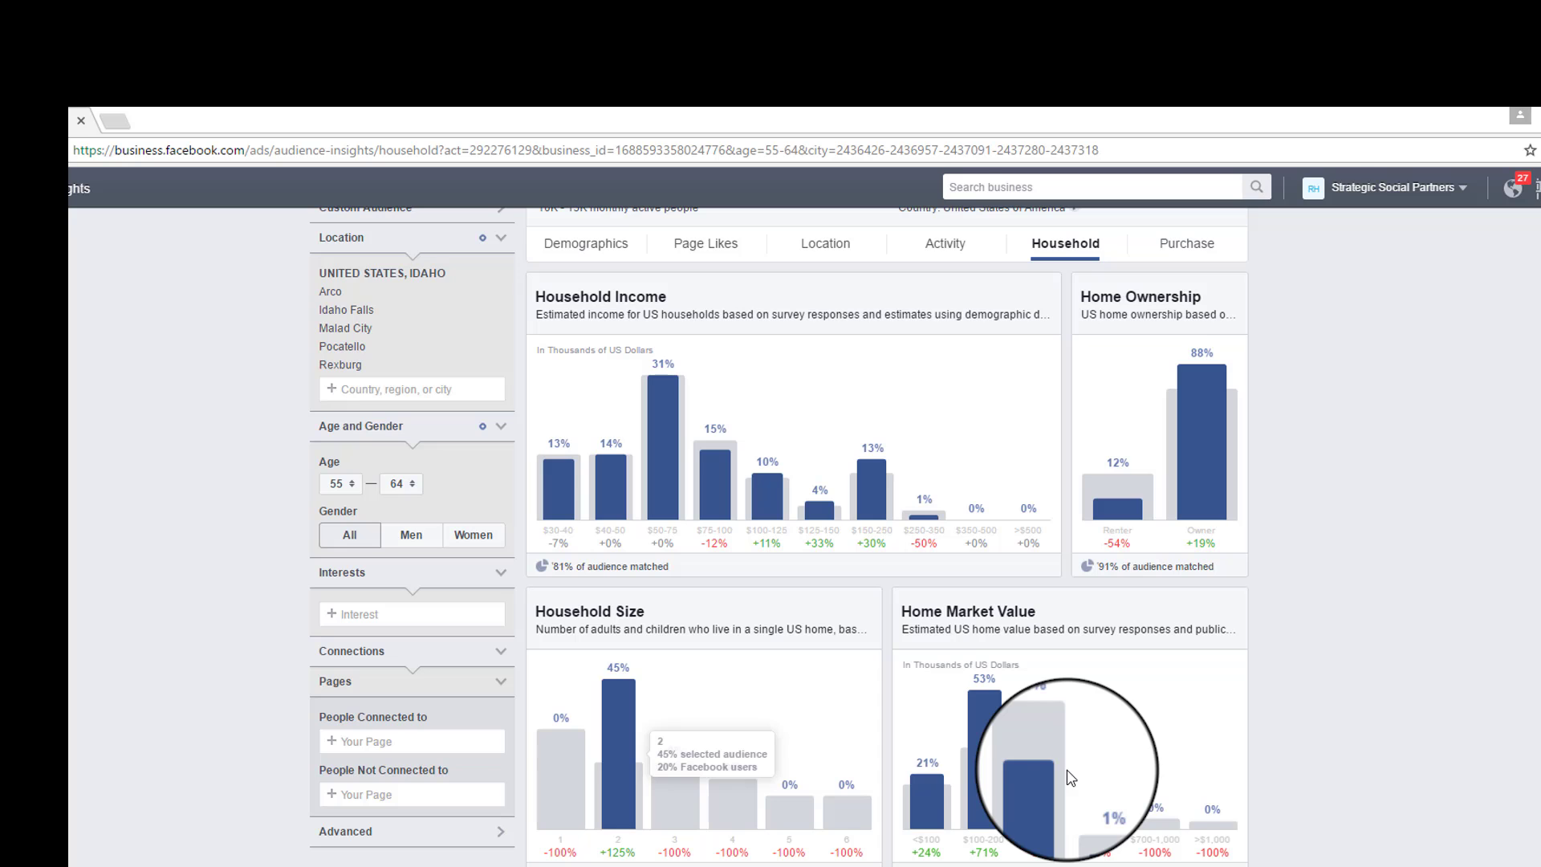
scroll(1070, 777, down, 2)
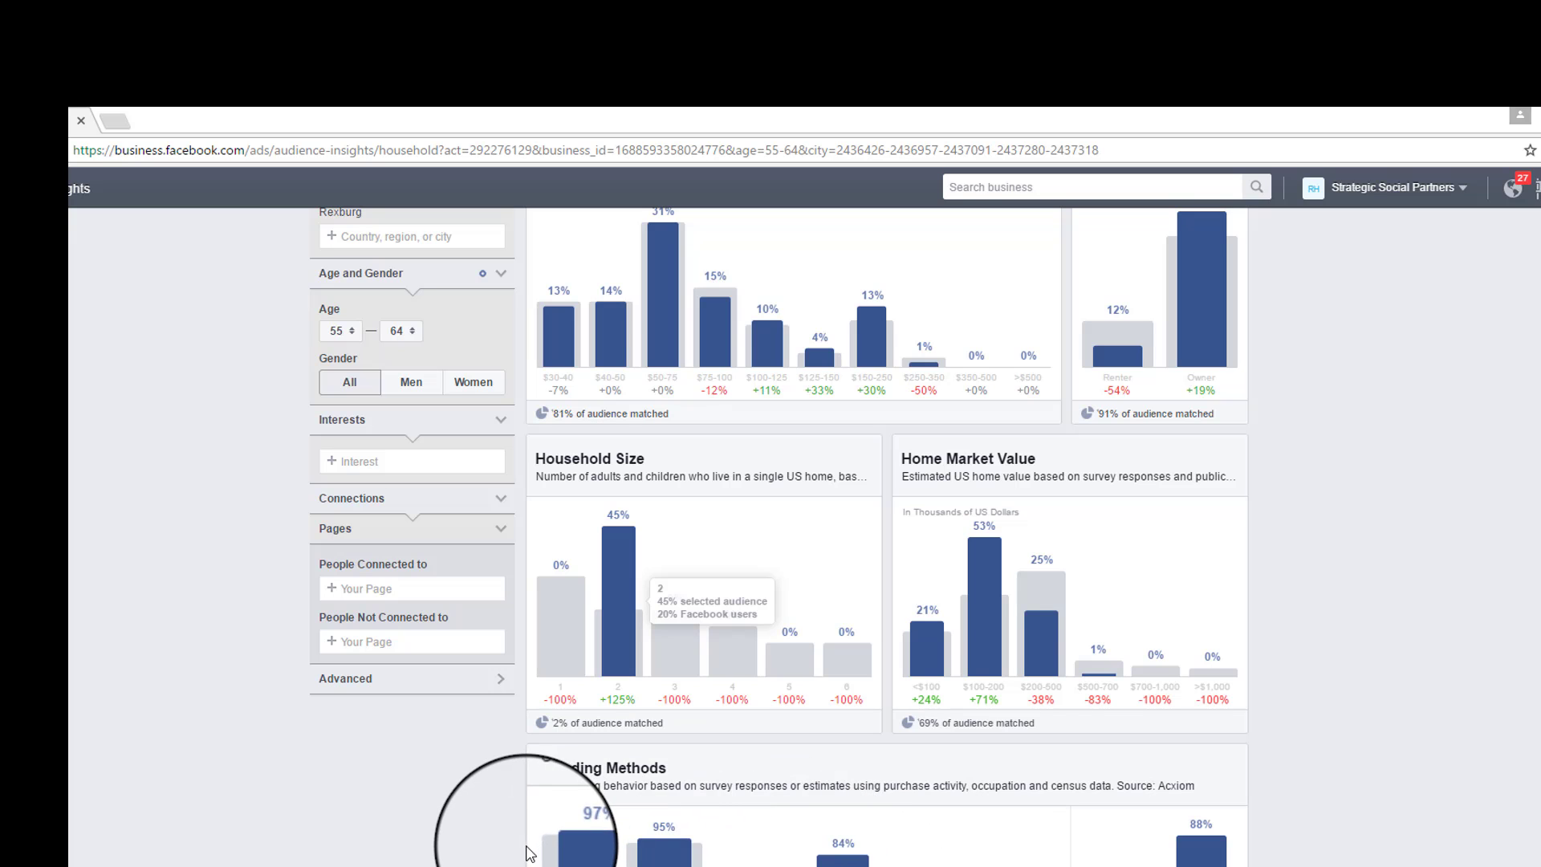
scroll(526, 853, up, 2)
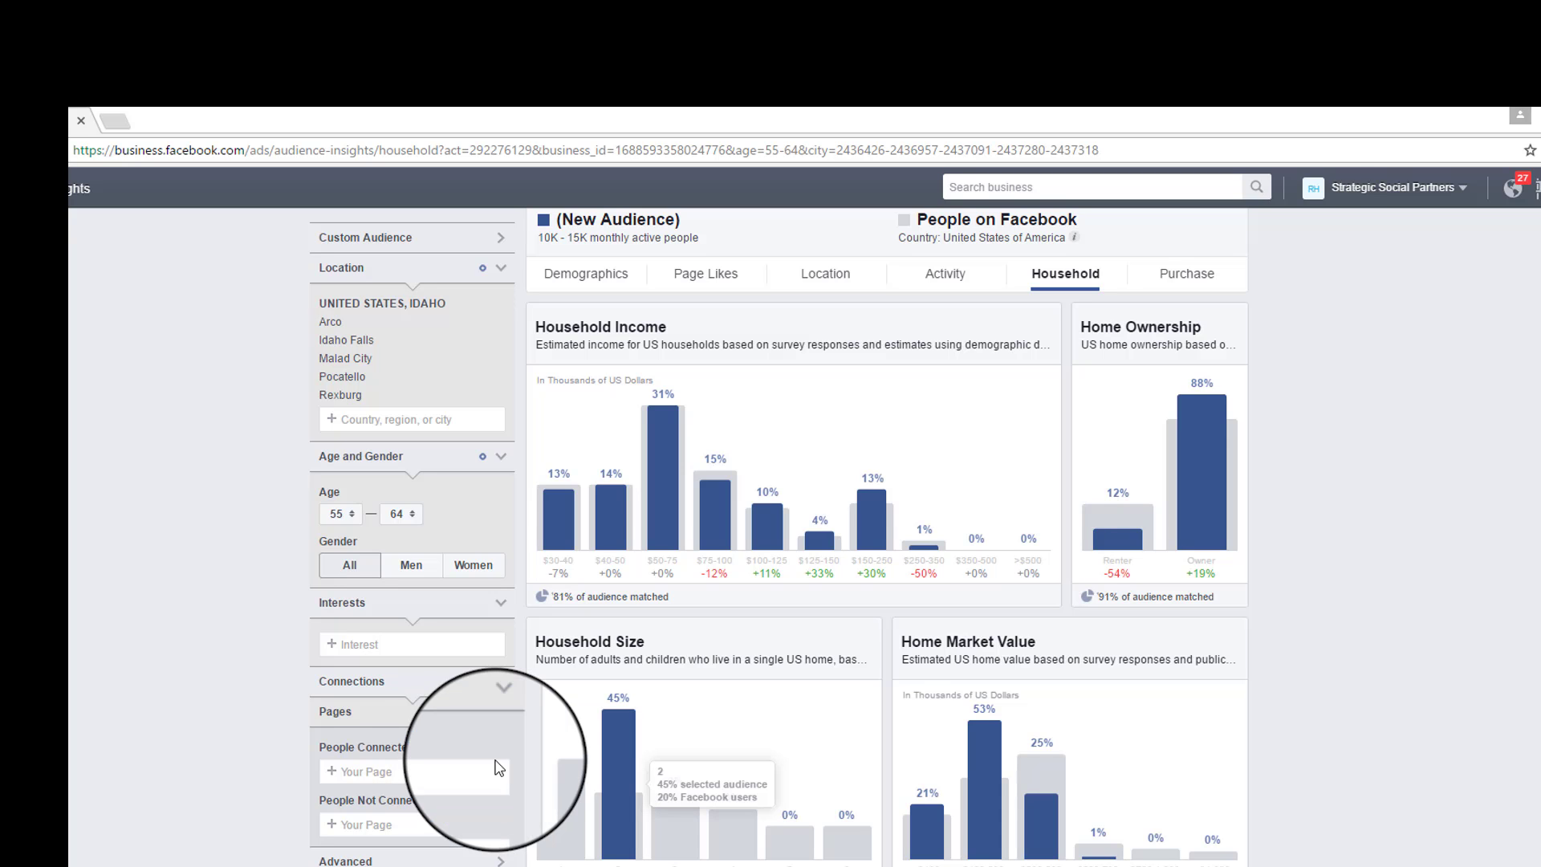
Limit the audience to every income bracket from $75,000 - $100,000 up to Over $500,000 in the advanced financial filters.
scroll(268, 831, down, 2)
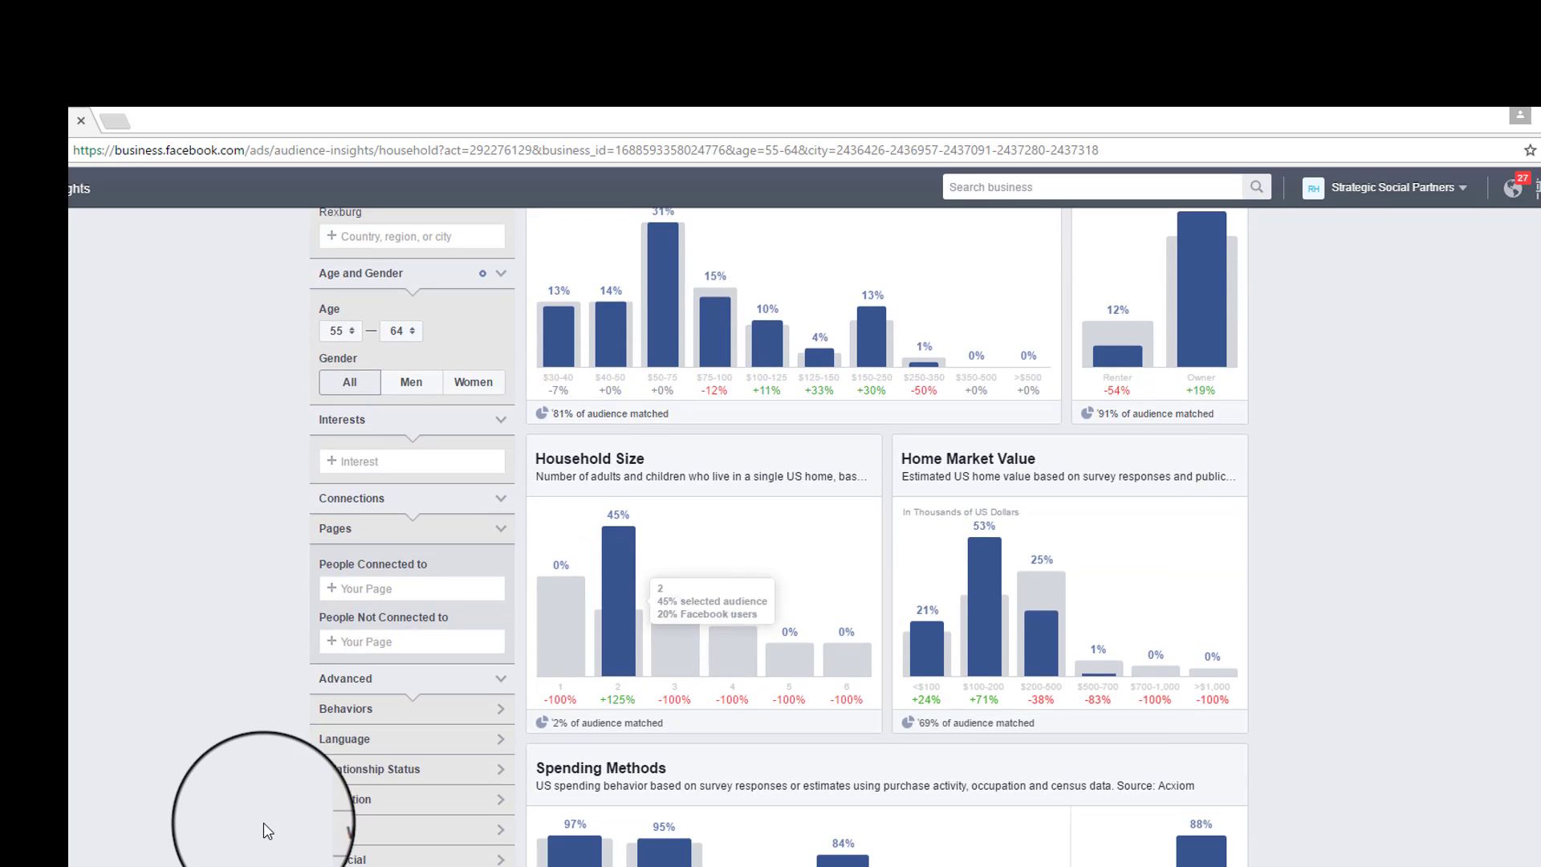
click(367, 862)
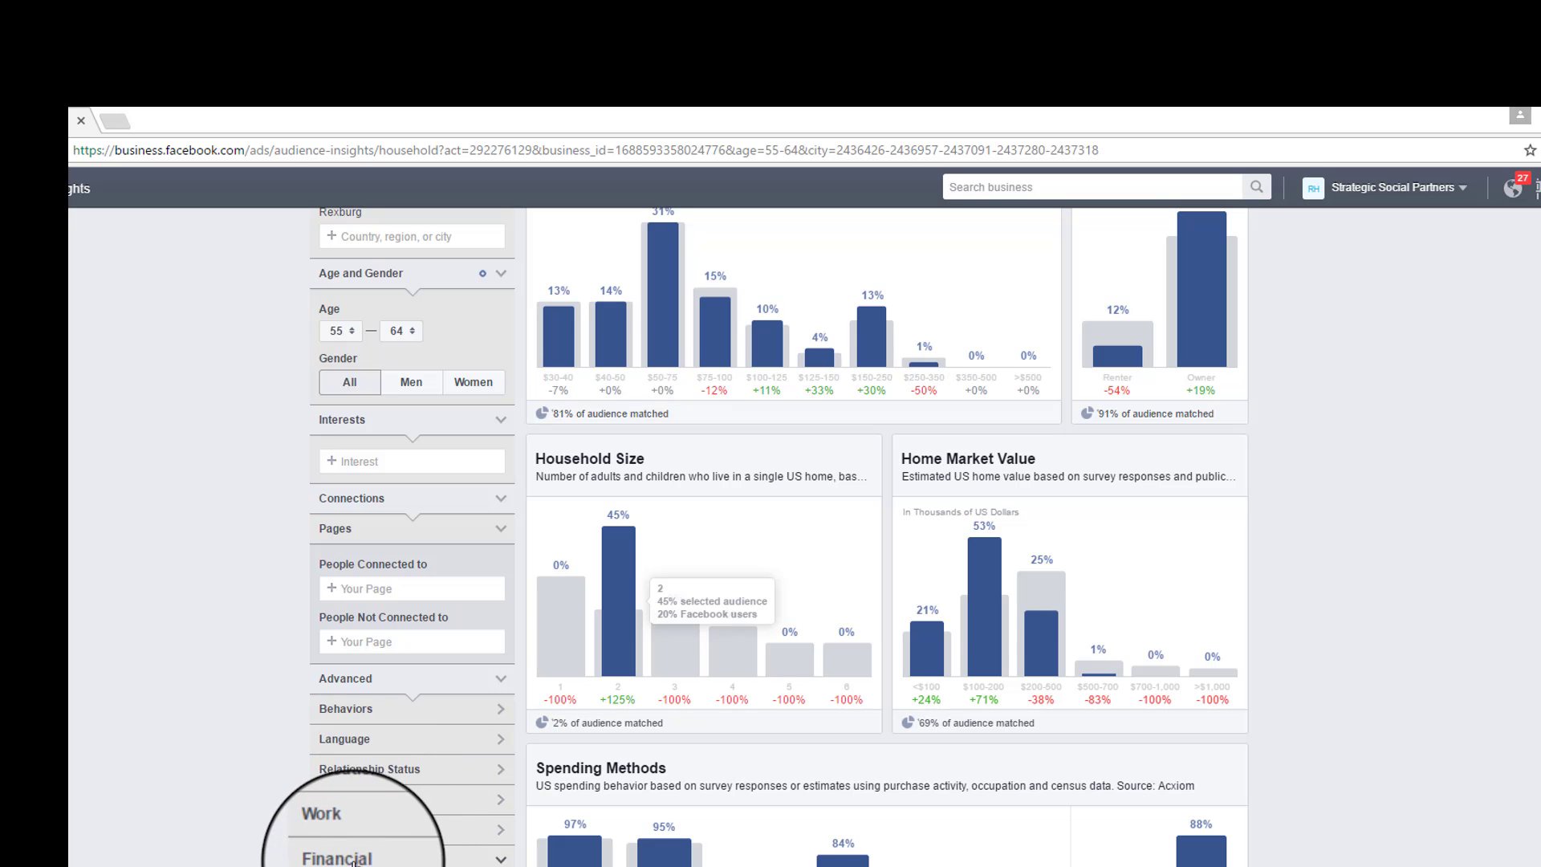
scroll(345, 811, down, 4)
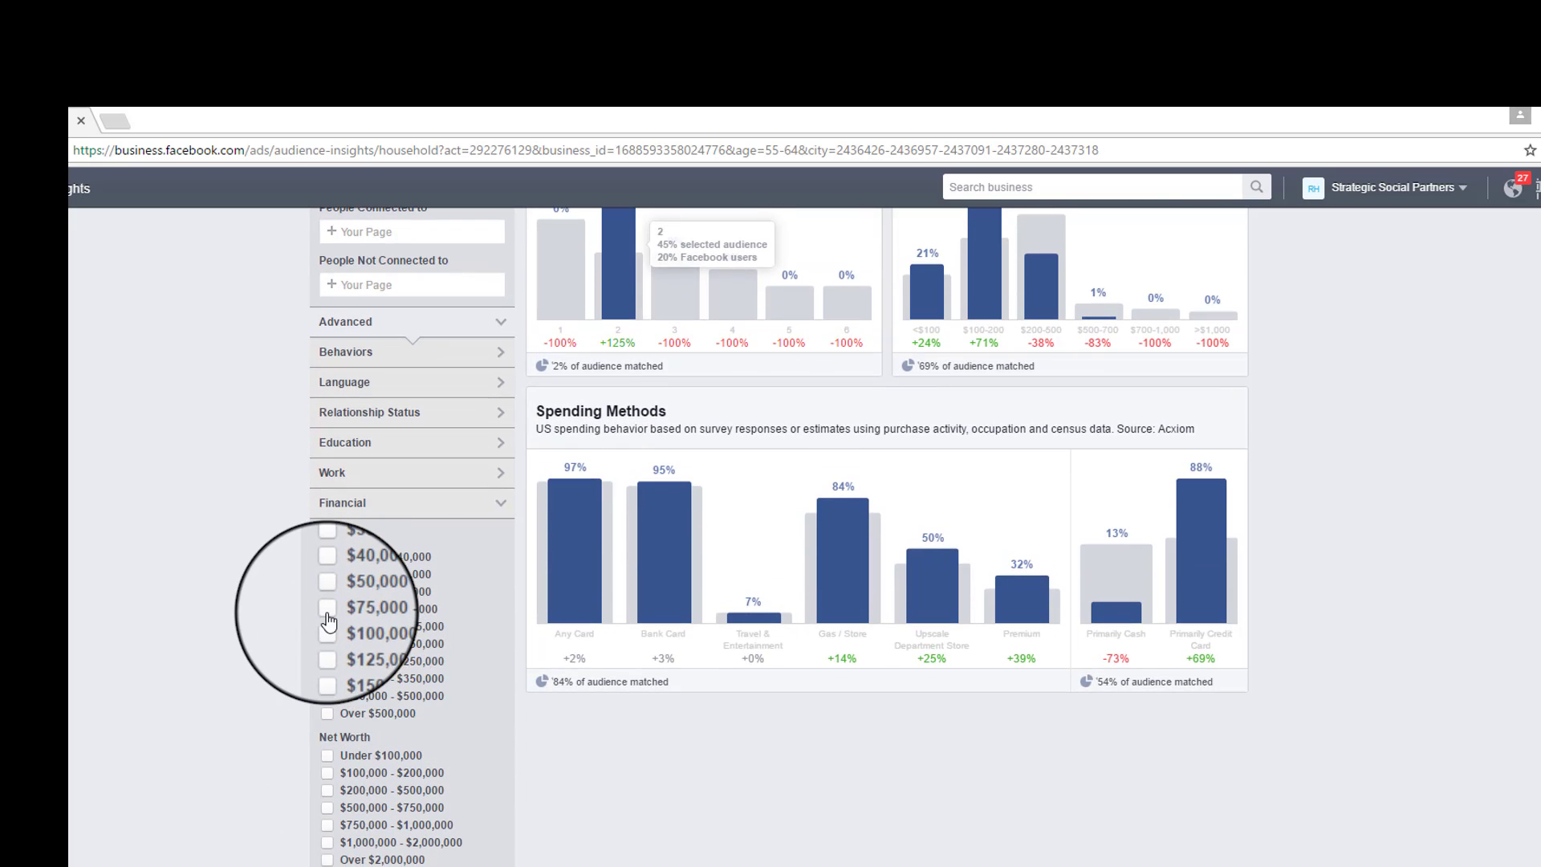
click(332, 615)
click(329, 634)
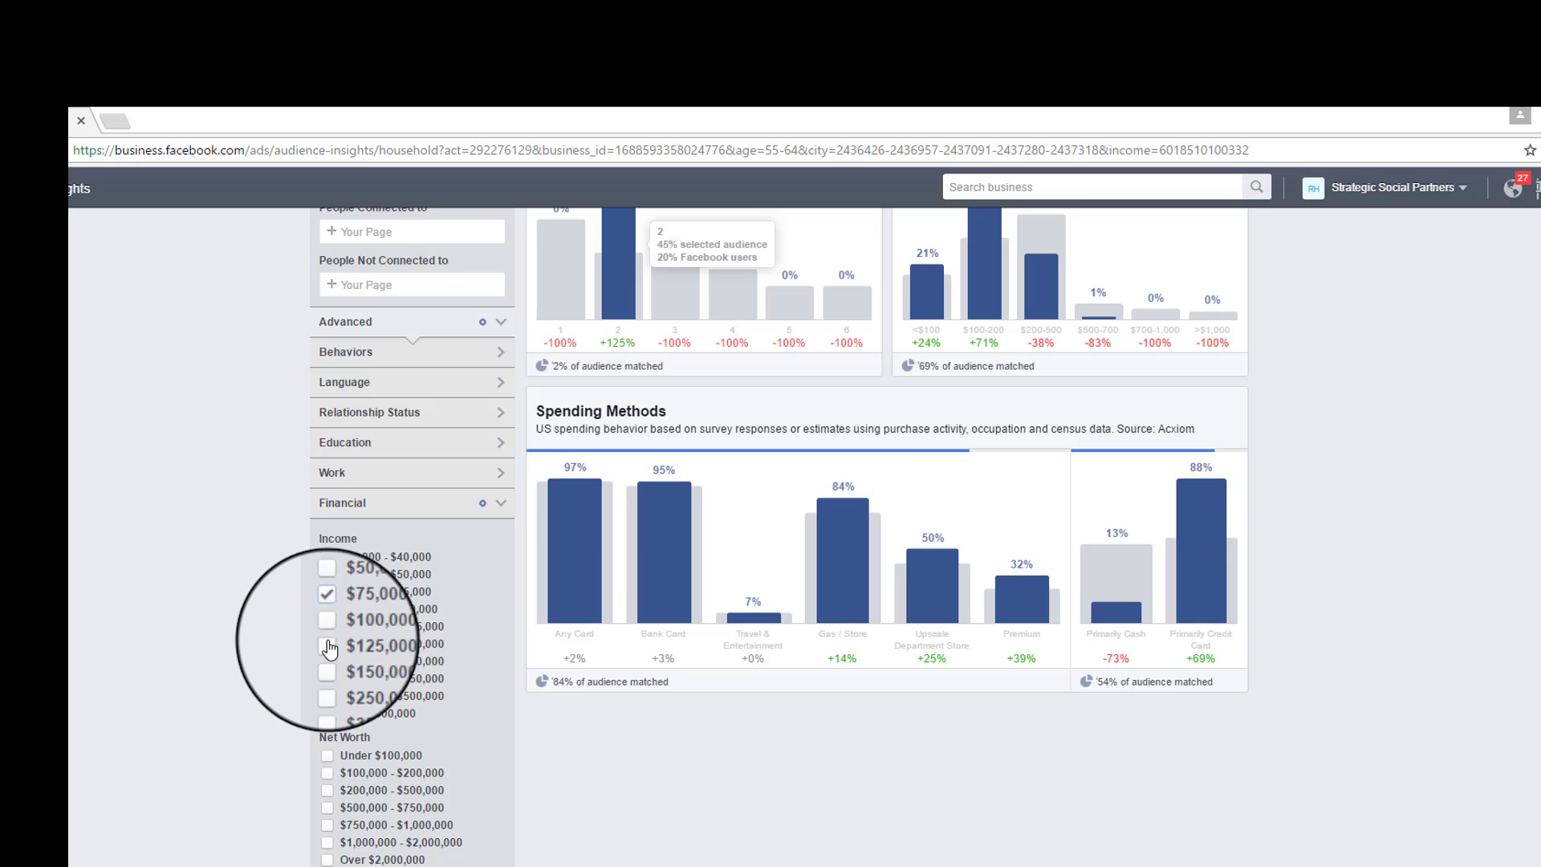
click(329, 651)
click(328, 660)
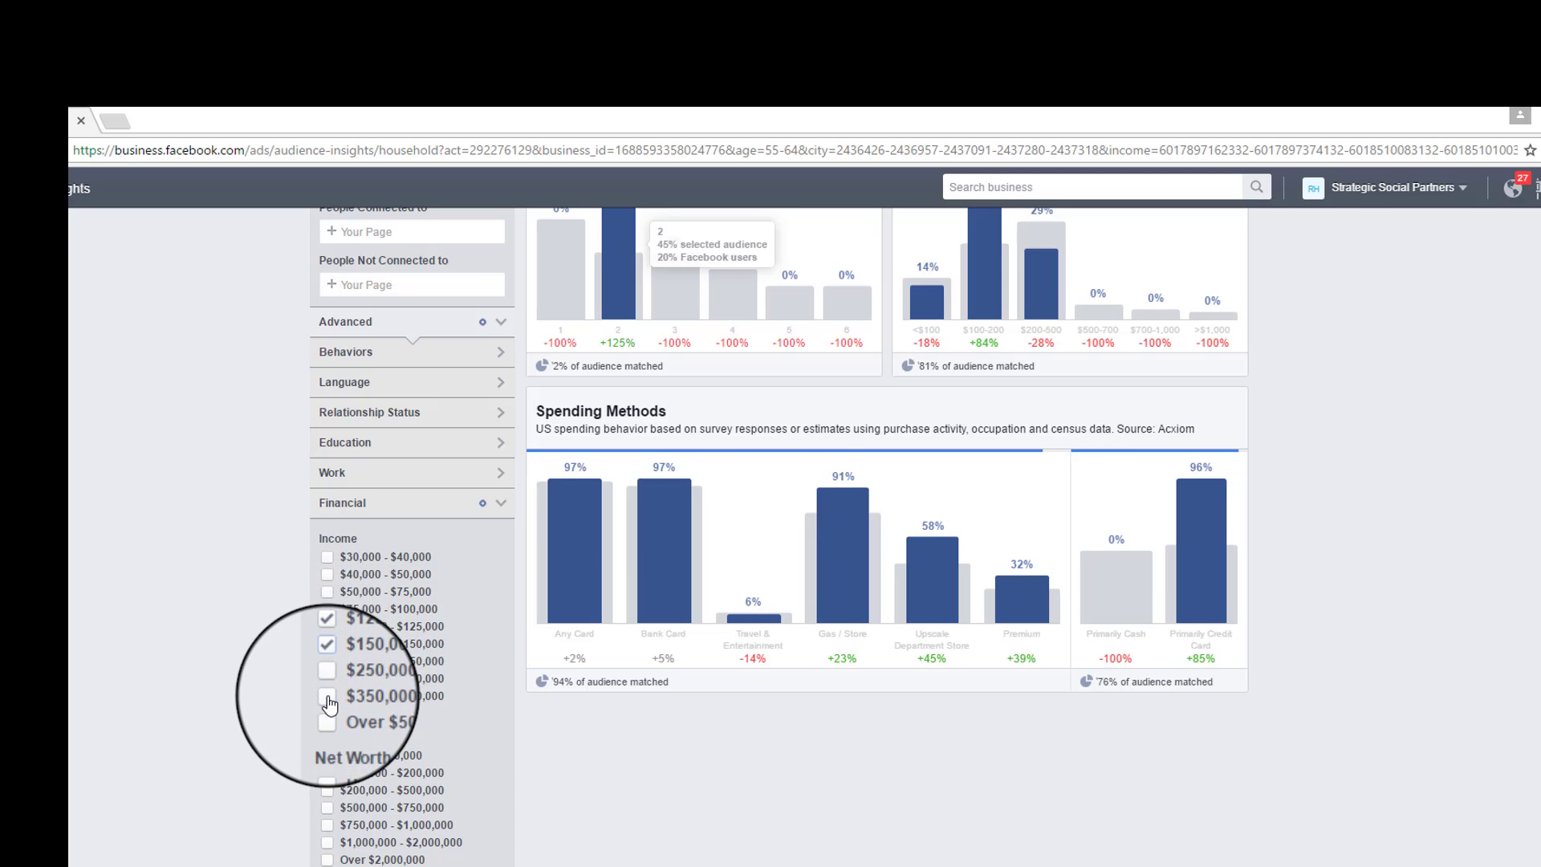
click(328, 678)
click(329, 696)
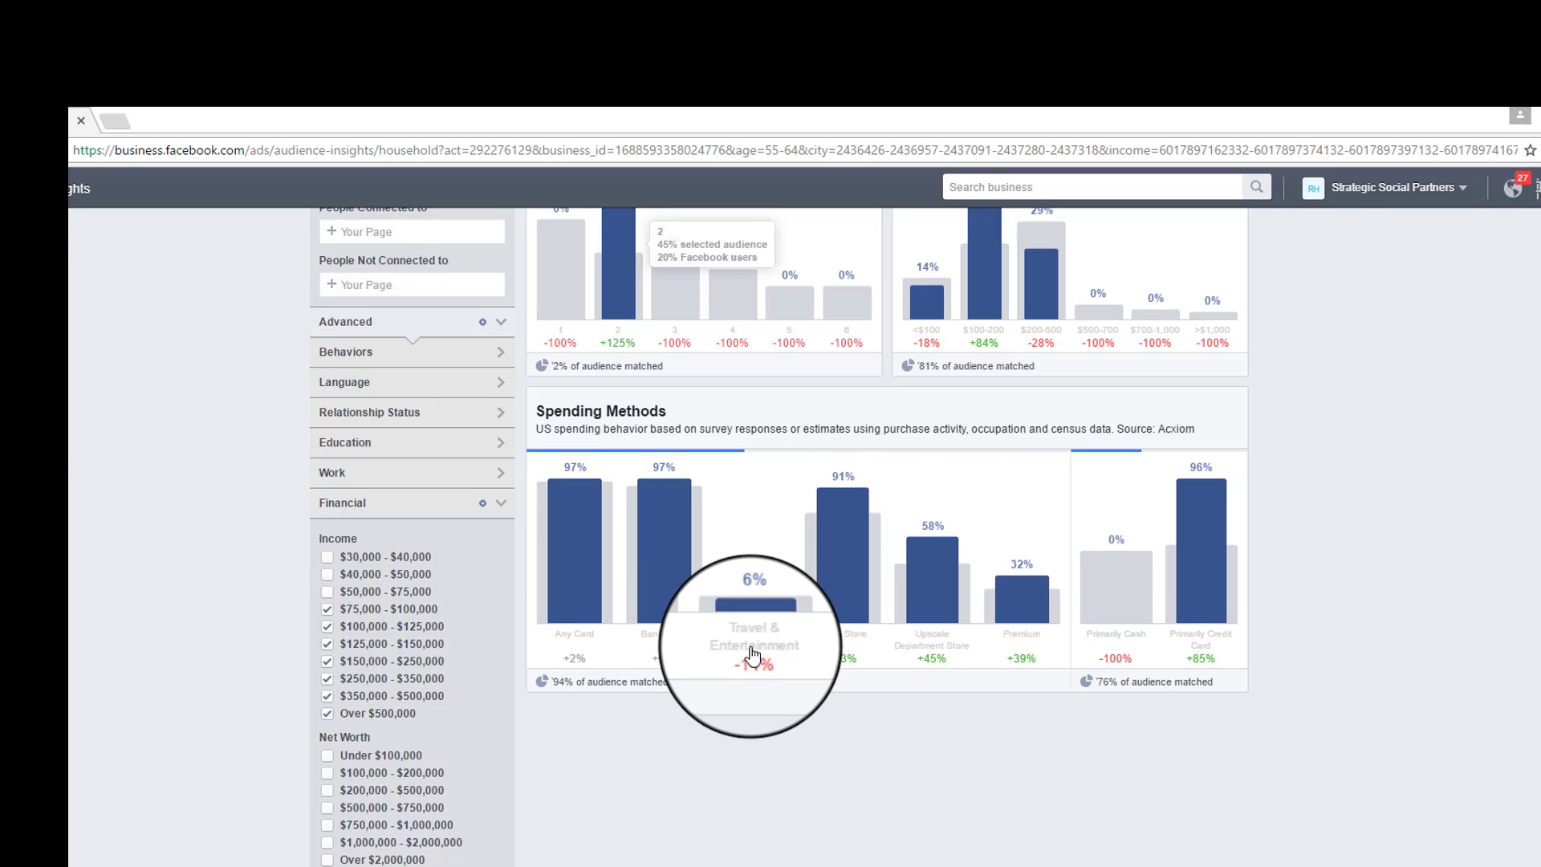
Add the $200,000 - $500,000 and $500,000 - $750,000 net worth brackets to the audience's financial filters.
scroll(305, 767, up, 1)
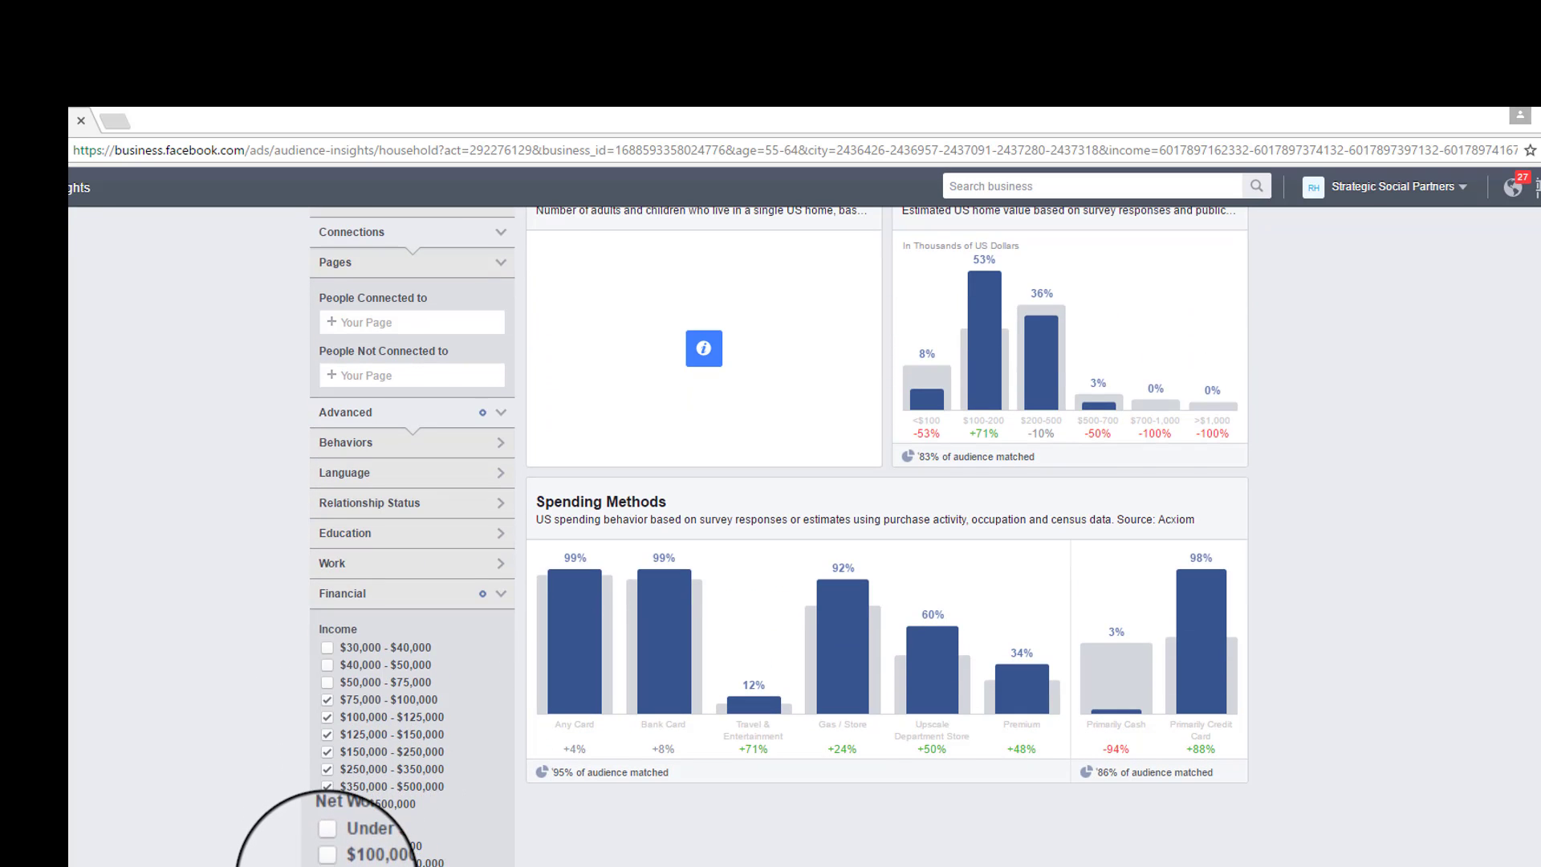
click(327, 866)
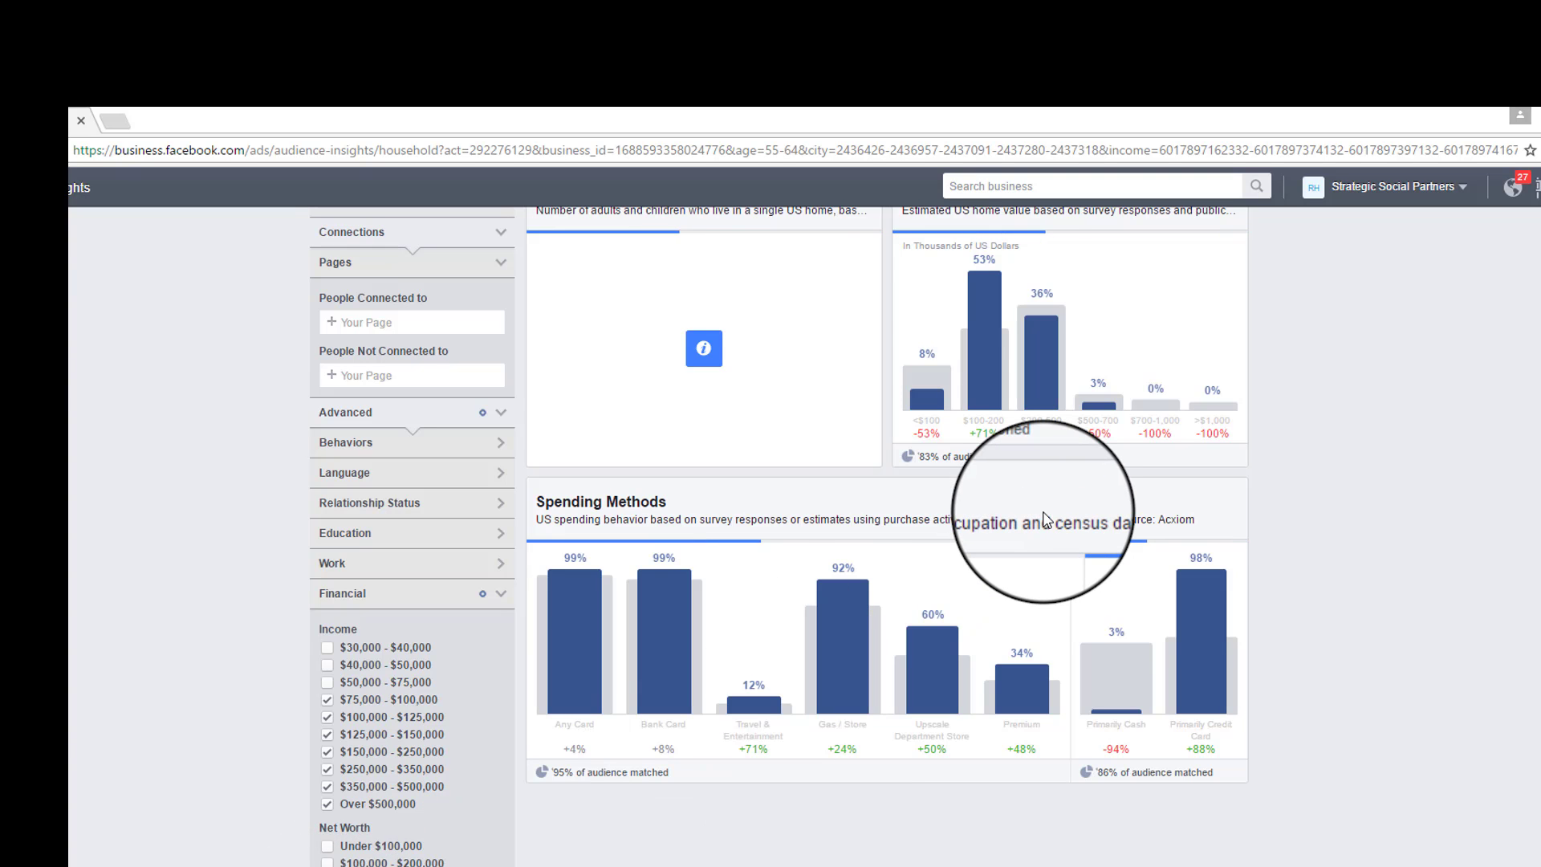
Examine the household income, home ownership, home market value and spending methods charts for the audience narrowed by income and net worth.
scroll(1040, 482, up, 4)
scroll(1044, 518, up, 2)
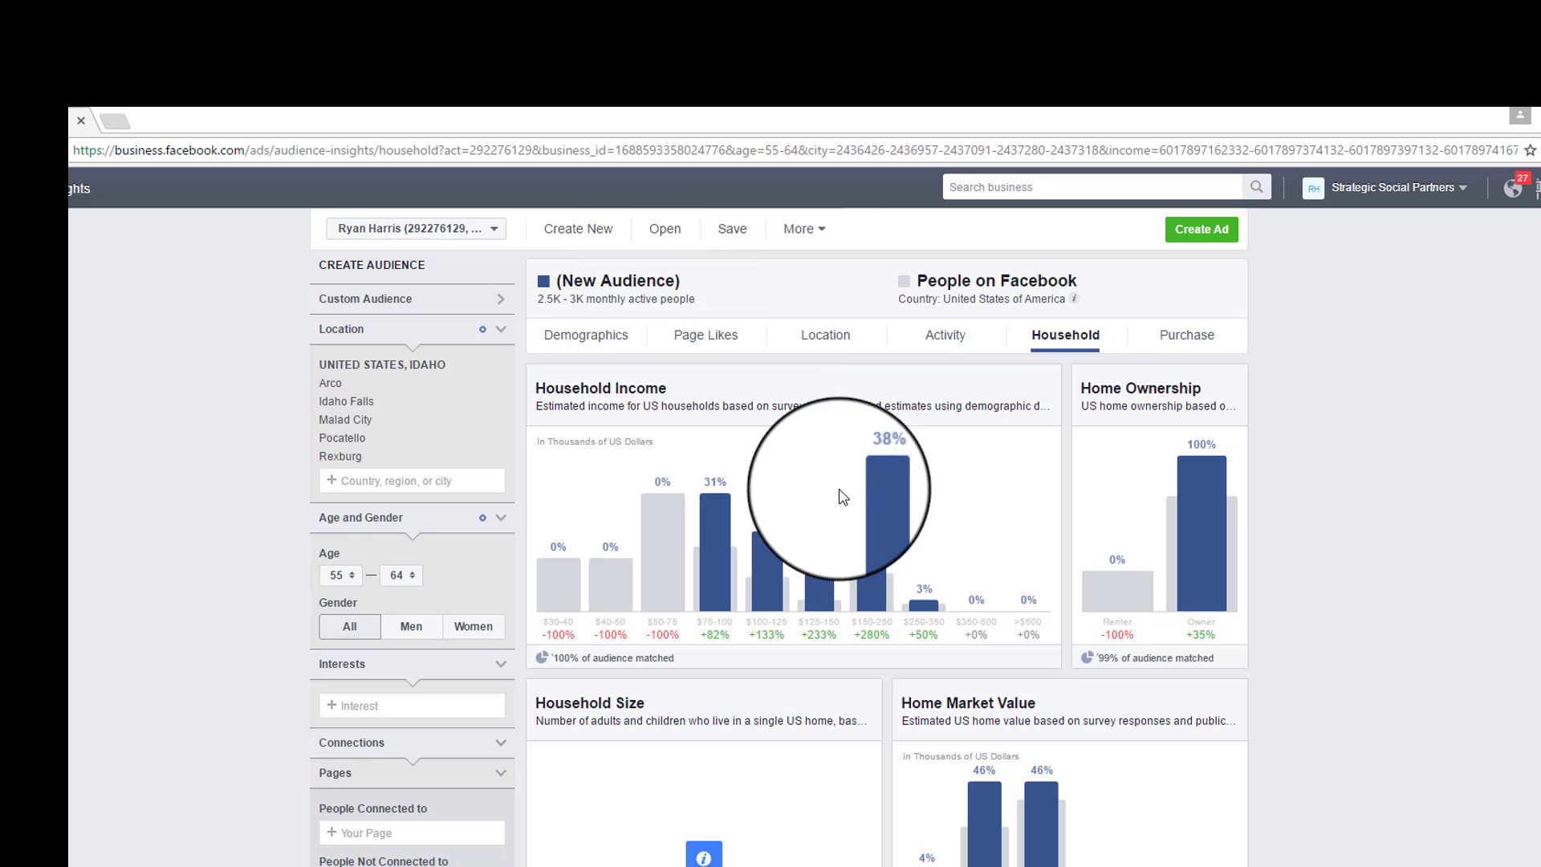
scroll(1032, 504, down, 3)
scroll(1037, 511, down, 3)
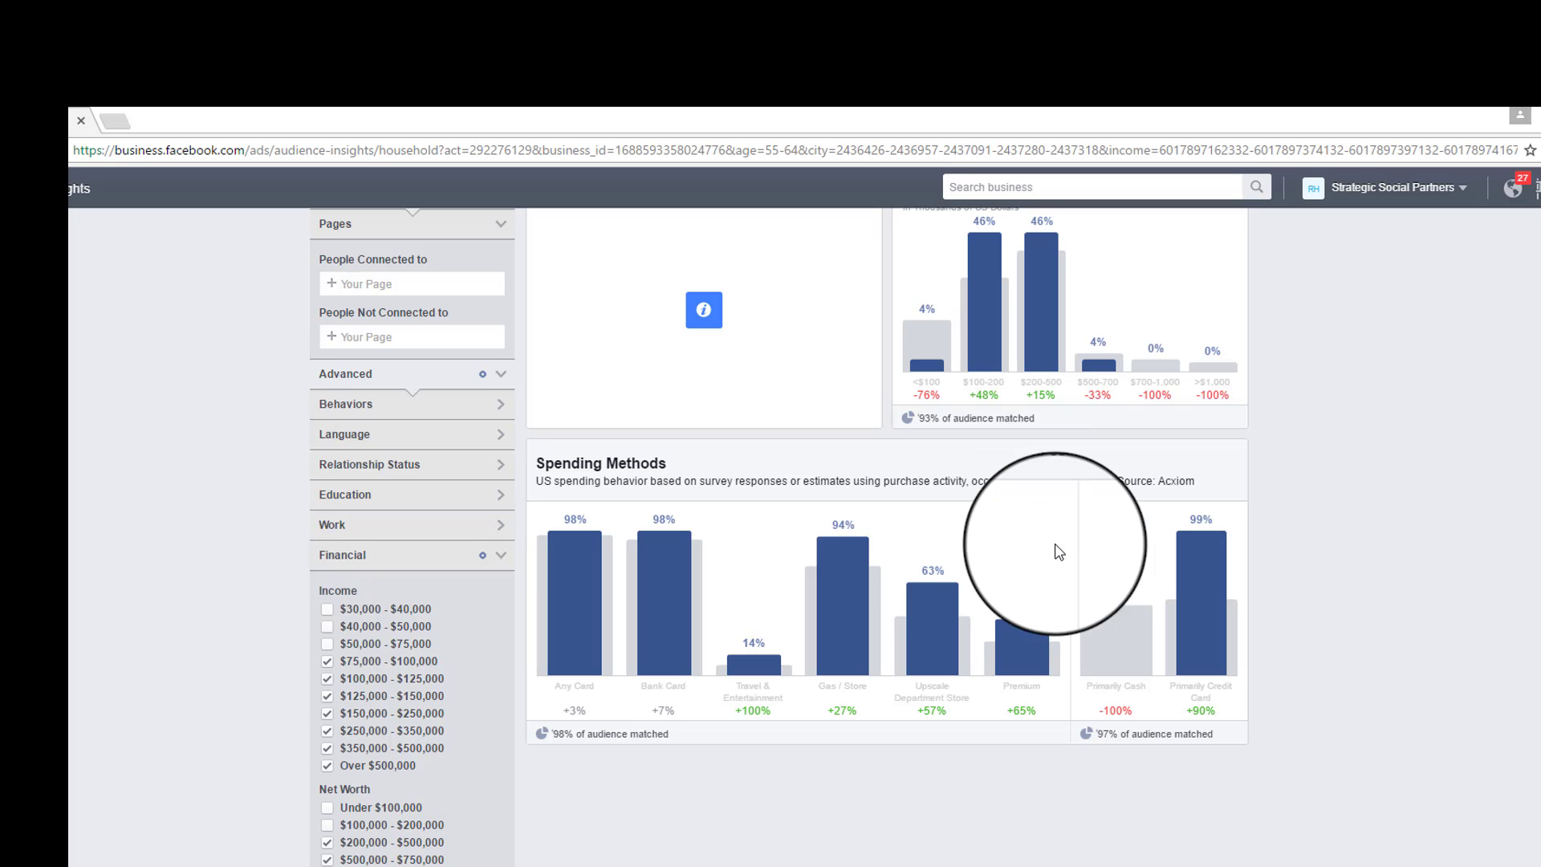
scroll(1054, 551, up, 6)
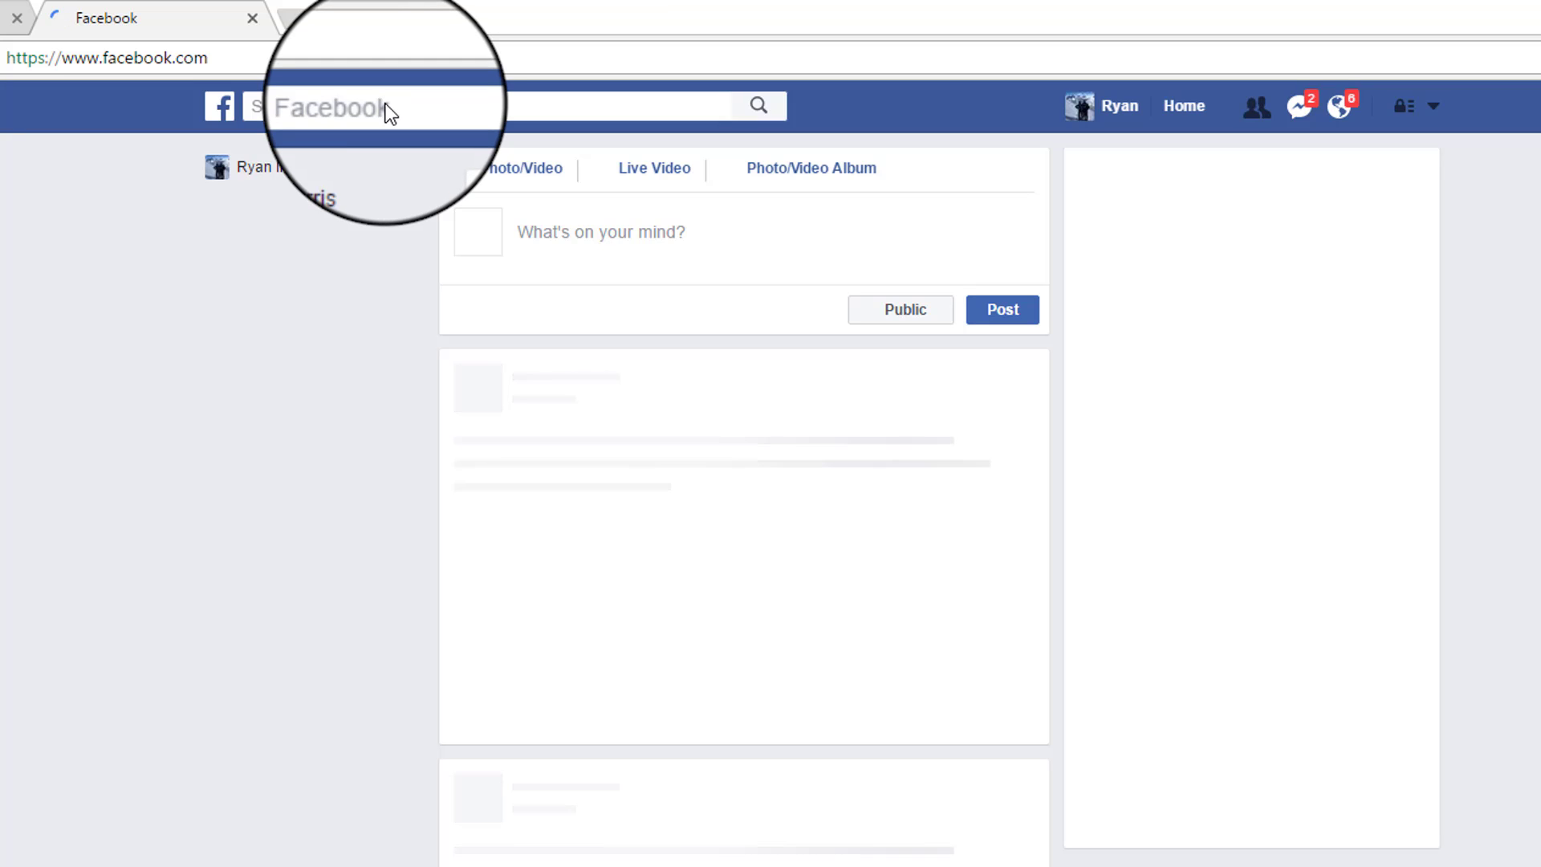
Enter "facebook" as the search term on the main Facebook site.
click(386, 106)
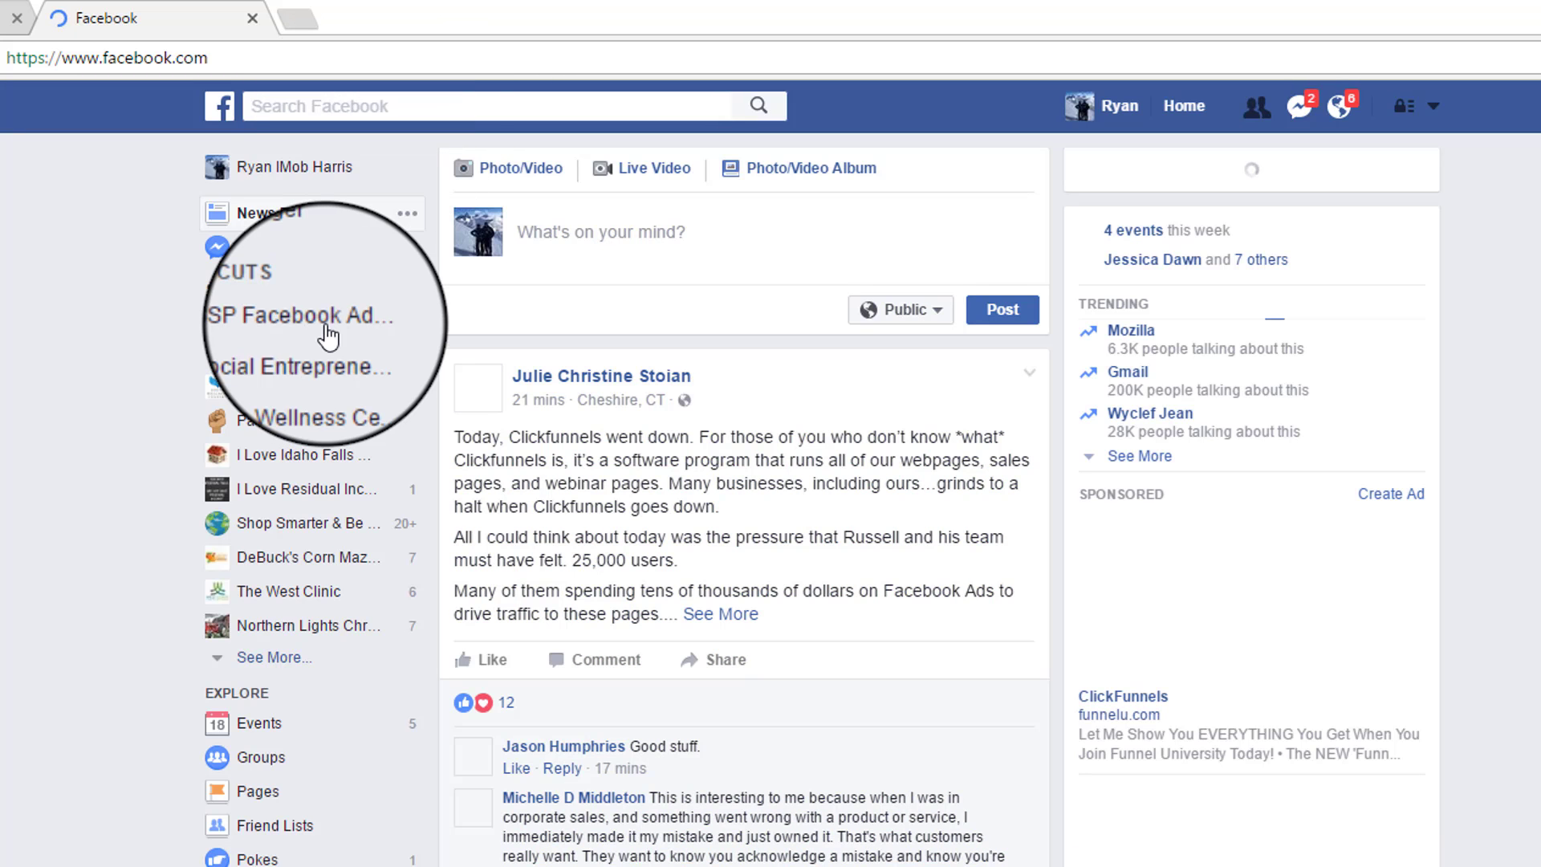
text(facebook)
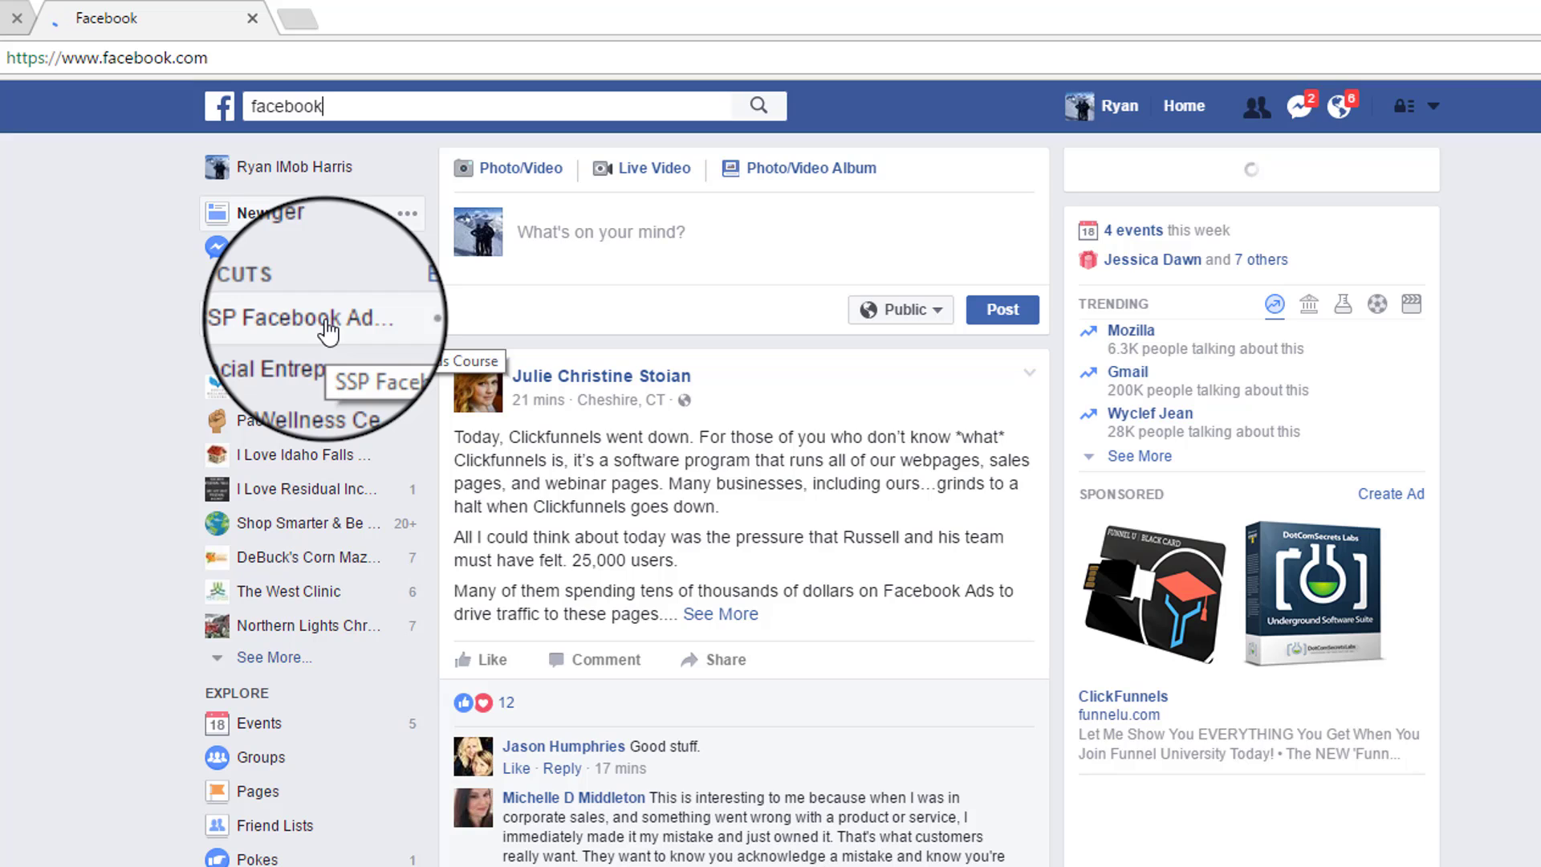